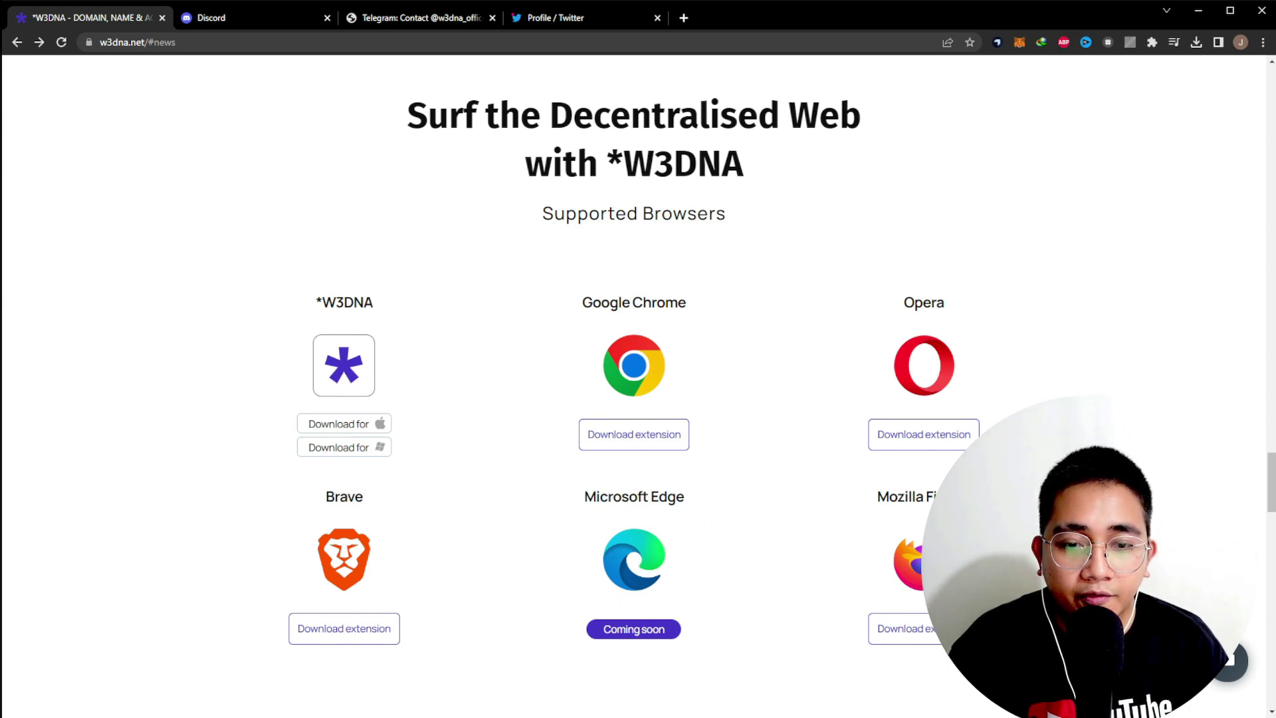
- Scroll to the features and highlight the No extension and No renewal fees descriptions
{"action": "scroll", "coordinate": [635, 385], "scroll_direction": "down", "scroll_amount": 2}
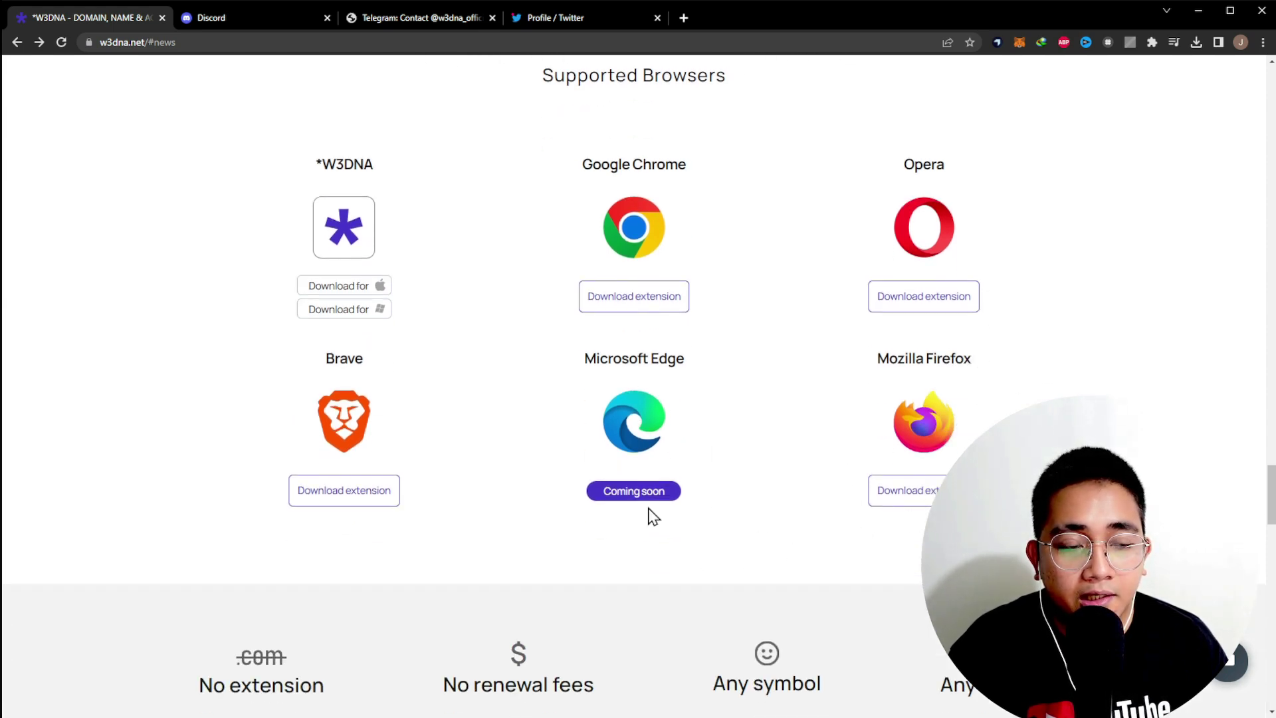
{"action": "scroll", "coordinate": [797, 502], "scroll_direction": "down", "scroll_amount": 2}
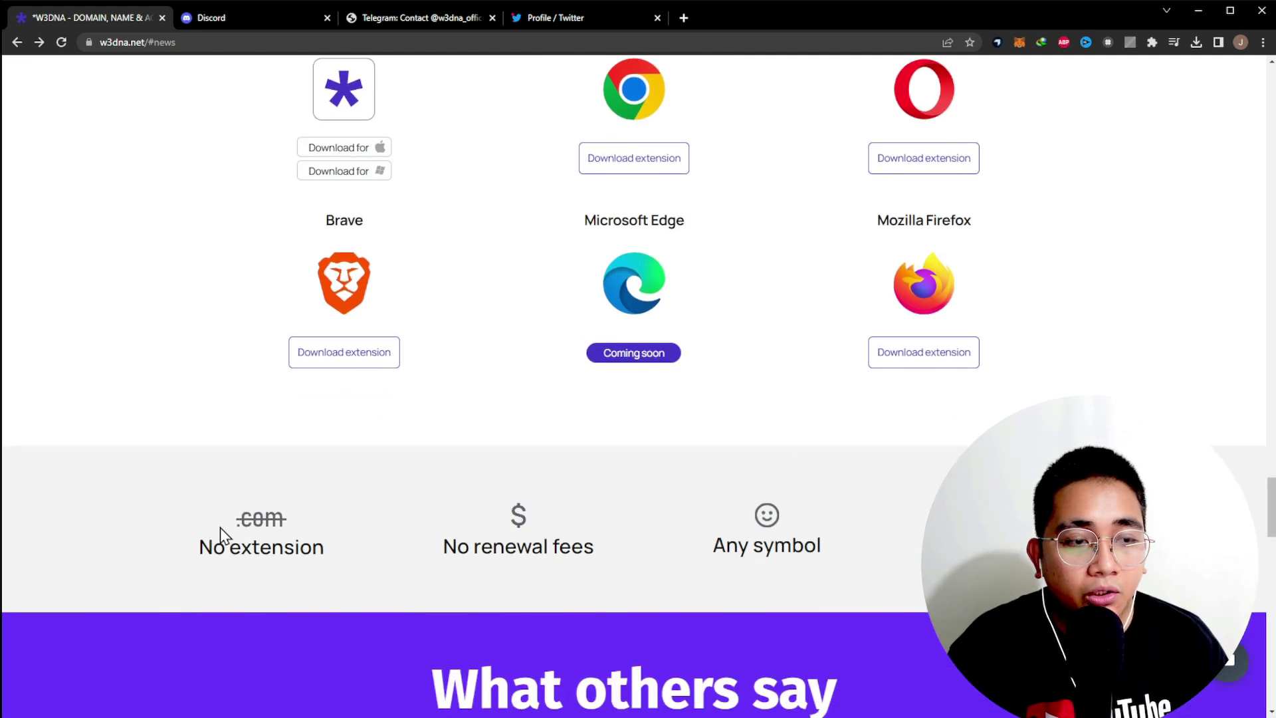
{"action": "left_click_drag", "start_coordinate": [217, 532], "coordinate": [349, 533]}
{"action": "left_click", "coordinate": [287, 571]}
{"action": "left_click_drag", "start_coordinate": [205, 543], "coordinate": [282, 530]}
{"action": "left_click", "coordinate": [338, 532]}
{"action": "left_click", "coordinate": [393, 589]}
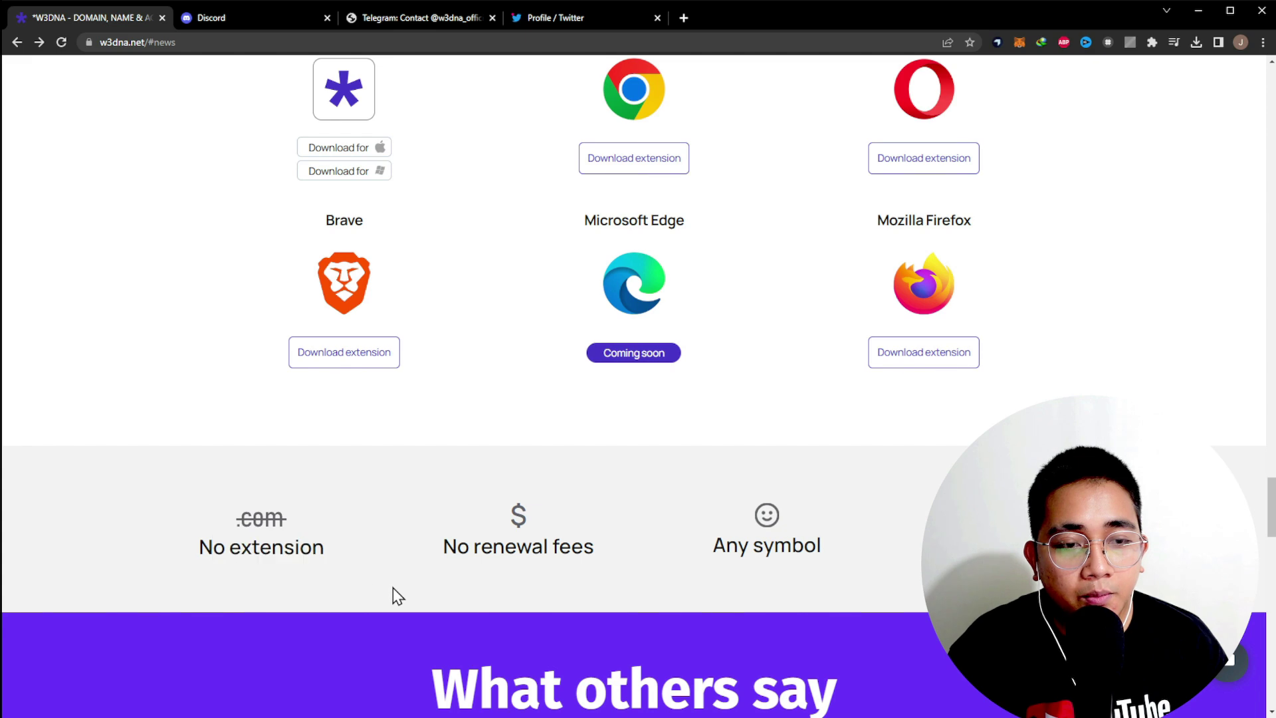
{"action": "left_click_drag", "start_coordinate": [436, 547], "coordinate": [831, 541]}
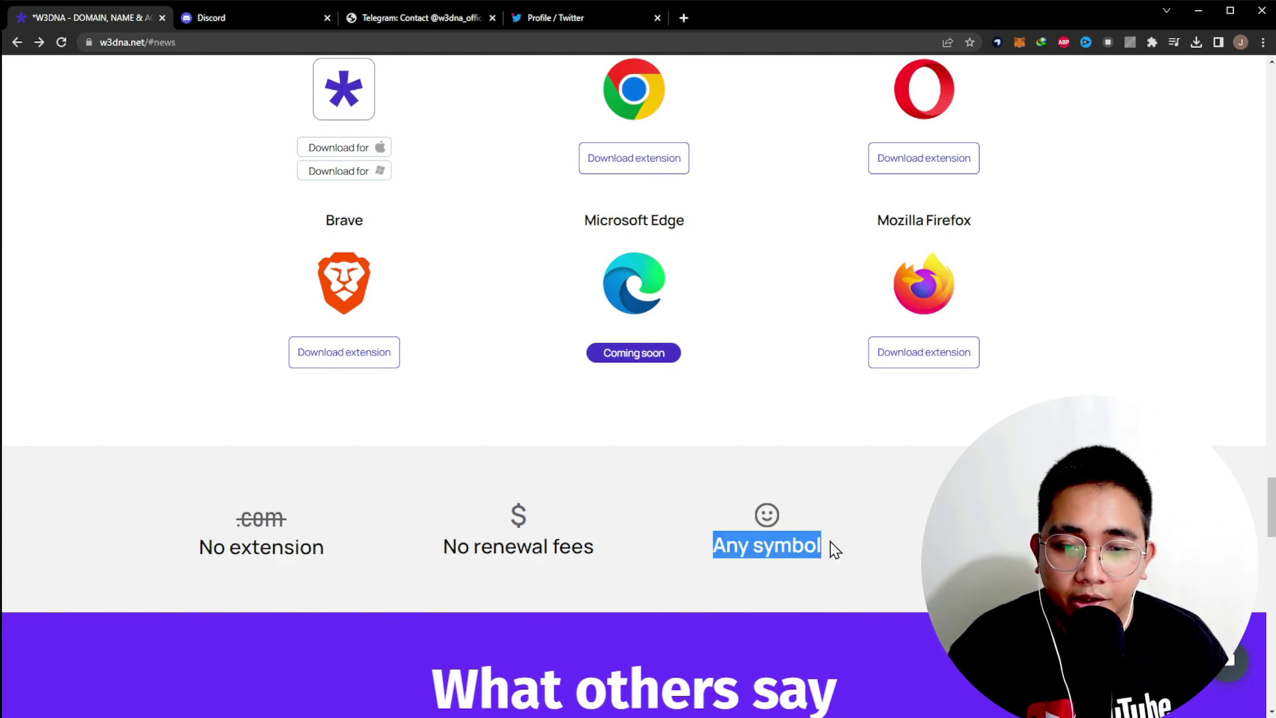
- Scroll past the What others say reviews down to the FAQ list
{"action": "scroll", "coordinate": [831, 541], "scroll_direction": "down", "scroll_amount": 4}
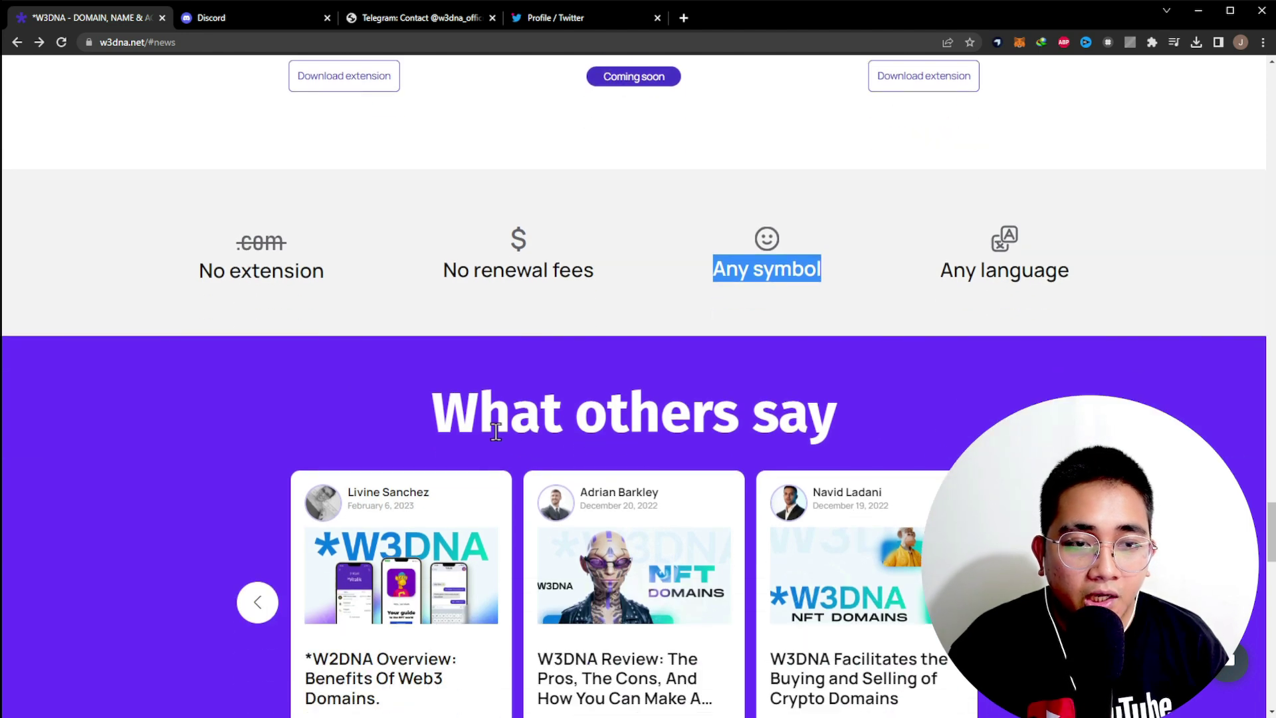
{"action": "left_click_drag", "start_coordinate": [432, 425], "coordinate": [833, 420]}
{"action": "scroll", "coordinate": [835, 421], "scroll_direction": "down", "scroll_amount": 2}
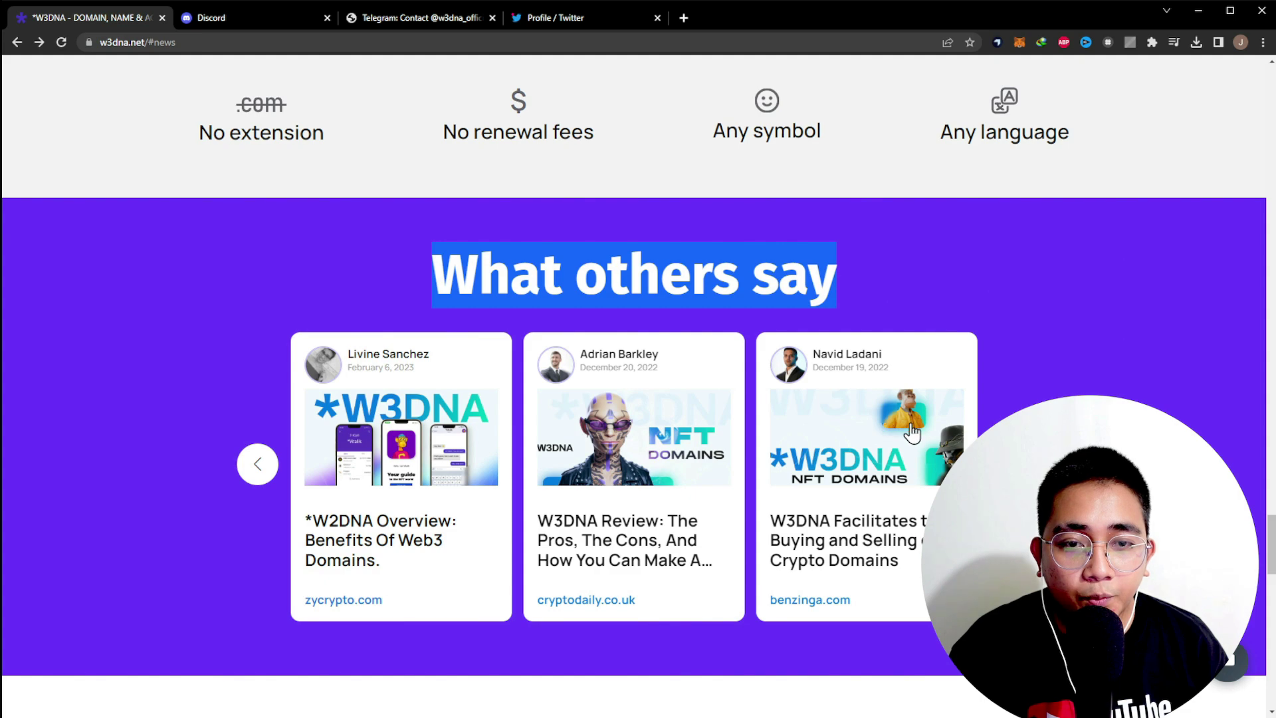
{"action": "left_click_drag", "start_coordinate": [851, 432], "coordinate": [665, 432]}
{"action": "scroll", "coordinate": [851, 432], "scroll_direction": "down", "scroll_amount": 8}
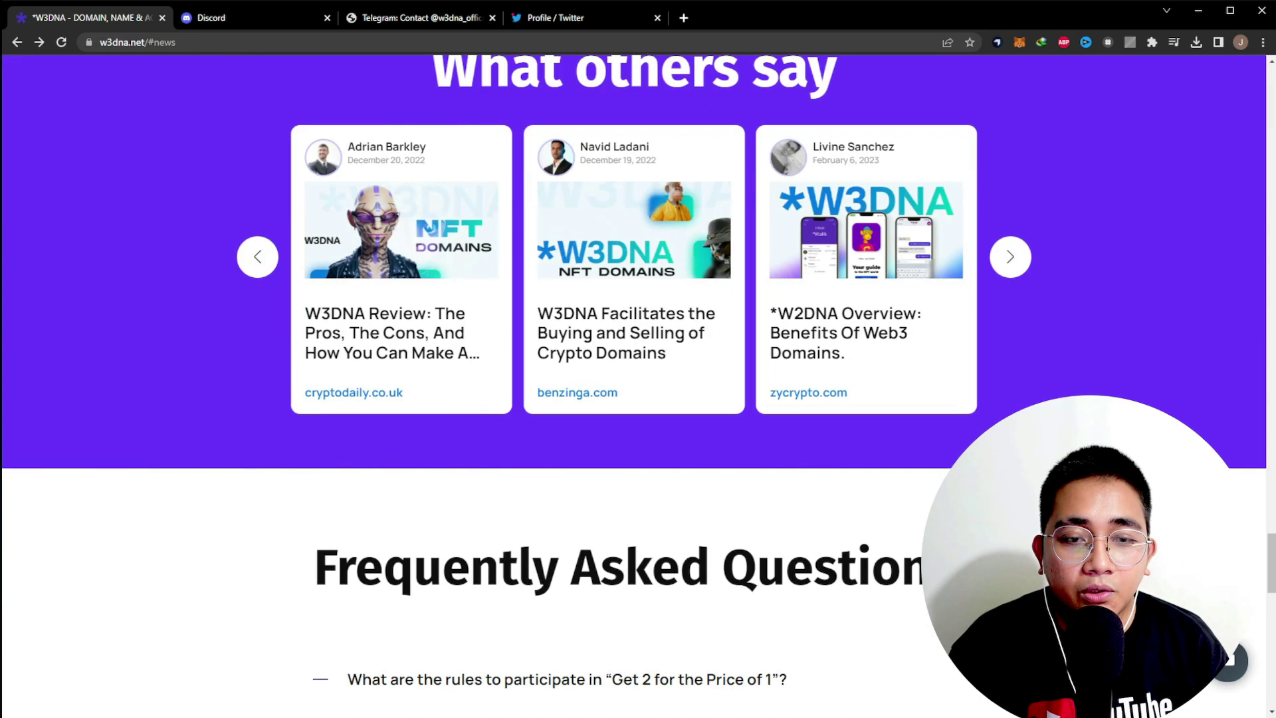
{"action": "scroll", "coordinate": [798, 465], "scroll_direction": "down", "scroll_amount": 2}
{"action": "scroll", "coordinate": [746, 456], "scroll_direction": "up", "scroll_amount": 1}
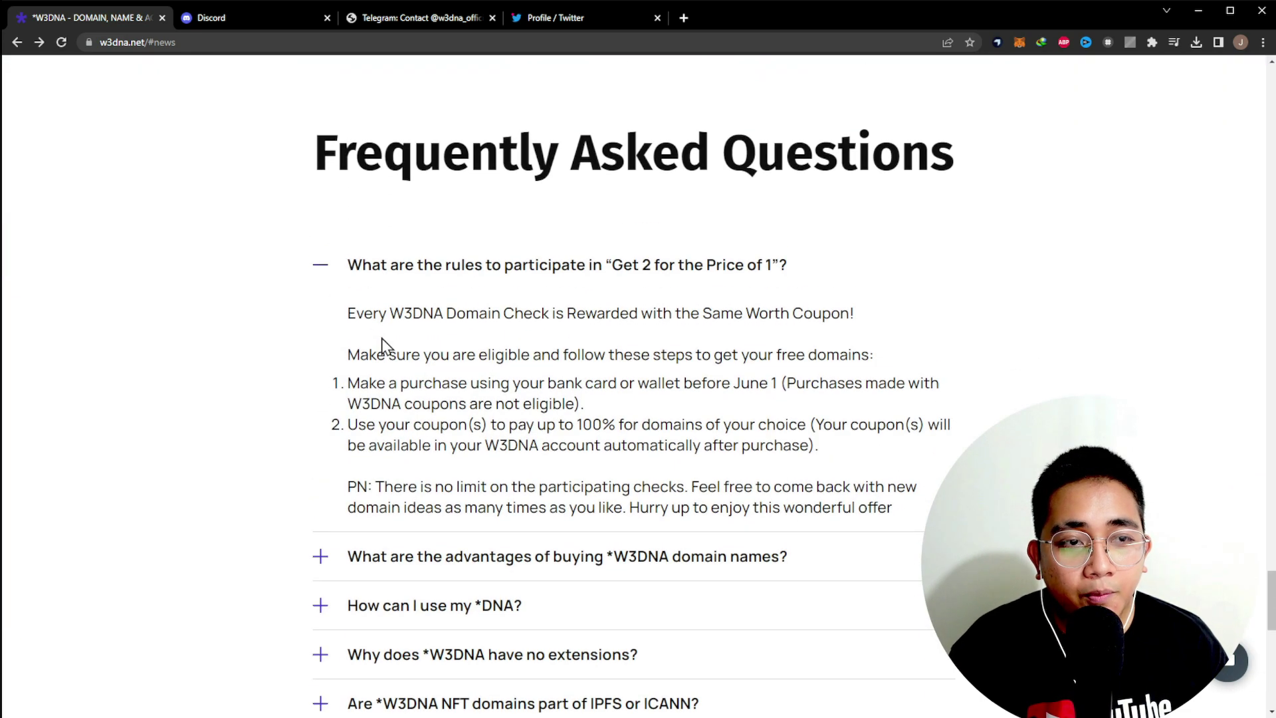
- Collapse the first FAQ answer and scroll down to the closing domain search section
{"action": "left_click", "coordinate": [321, 279]}
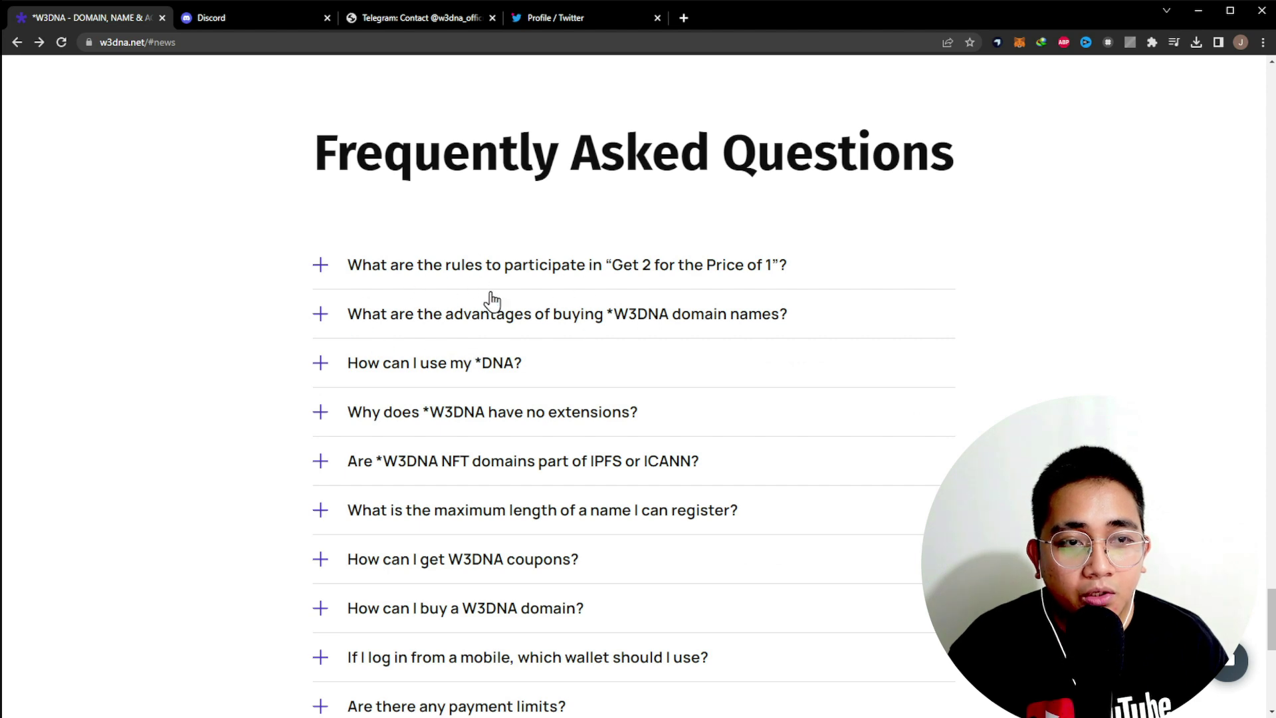
{"action": "scroll", "coordinate": [640, 391], "scroll_direction": "down", "scroll_amount": 9}
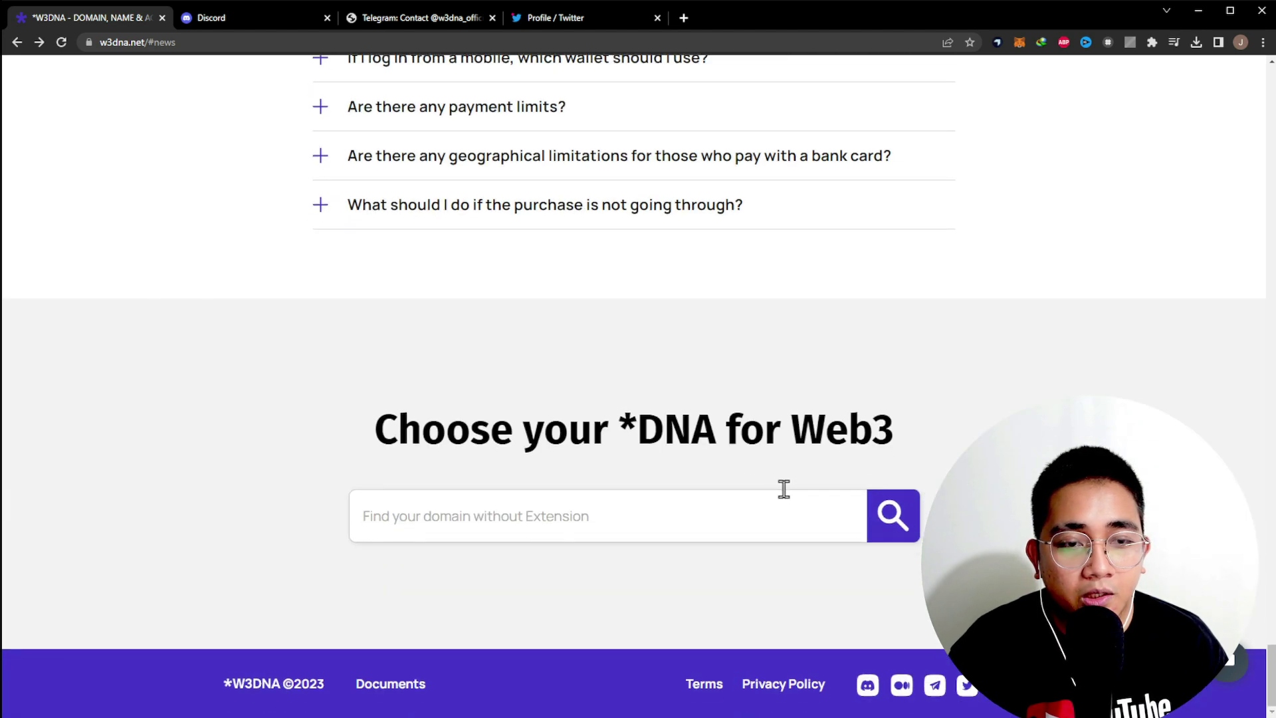
{"action": "scroll", "coordinate": [749, 472], "scroll_direction": "up", "scroll_amount": 12}
{"action": "scroll", "coordinate": [863, 434], "scroll_direction": "down", "scroll_amount": 10}
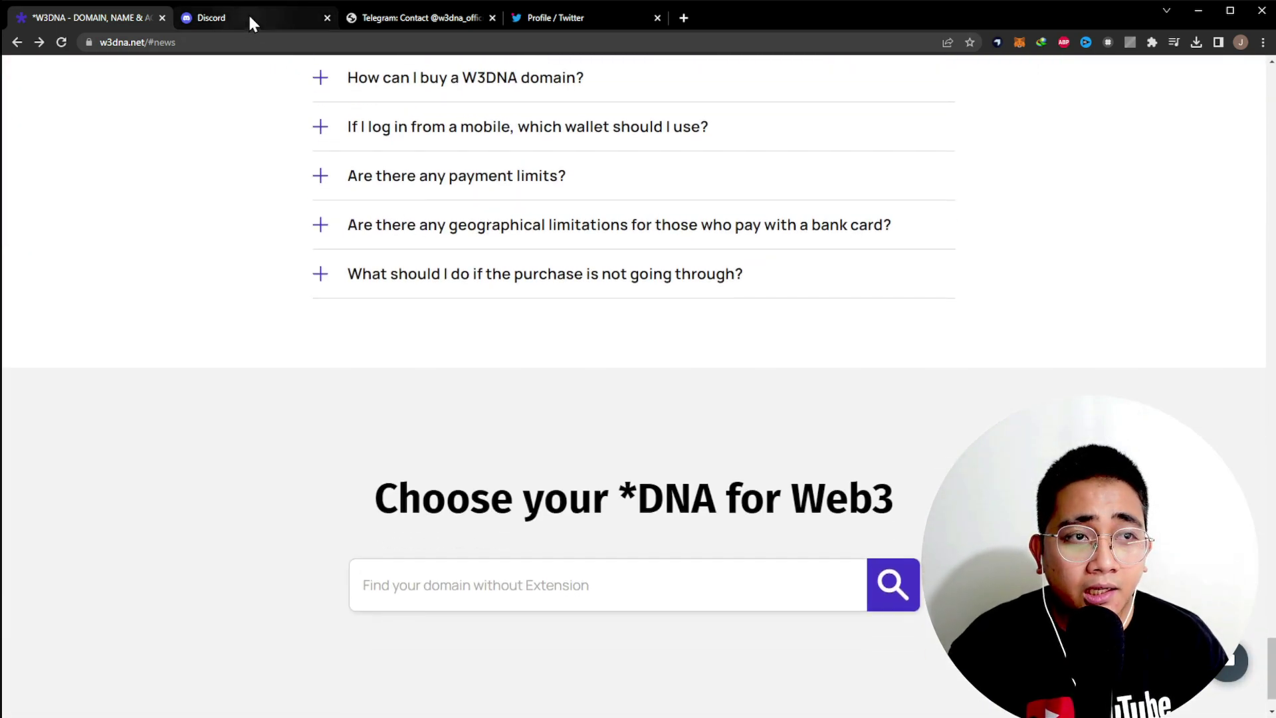
{"action": "left_click", "coordinate": [249, 17]}
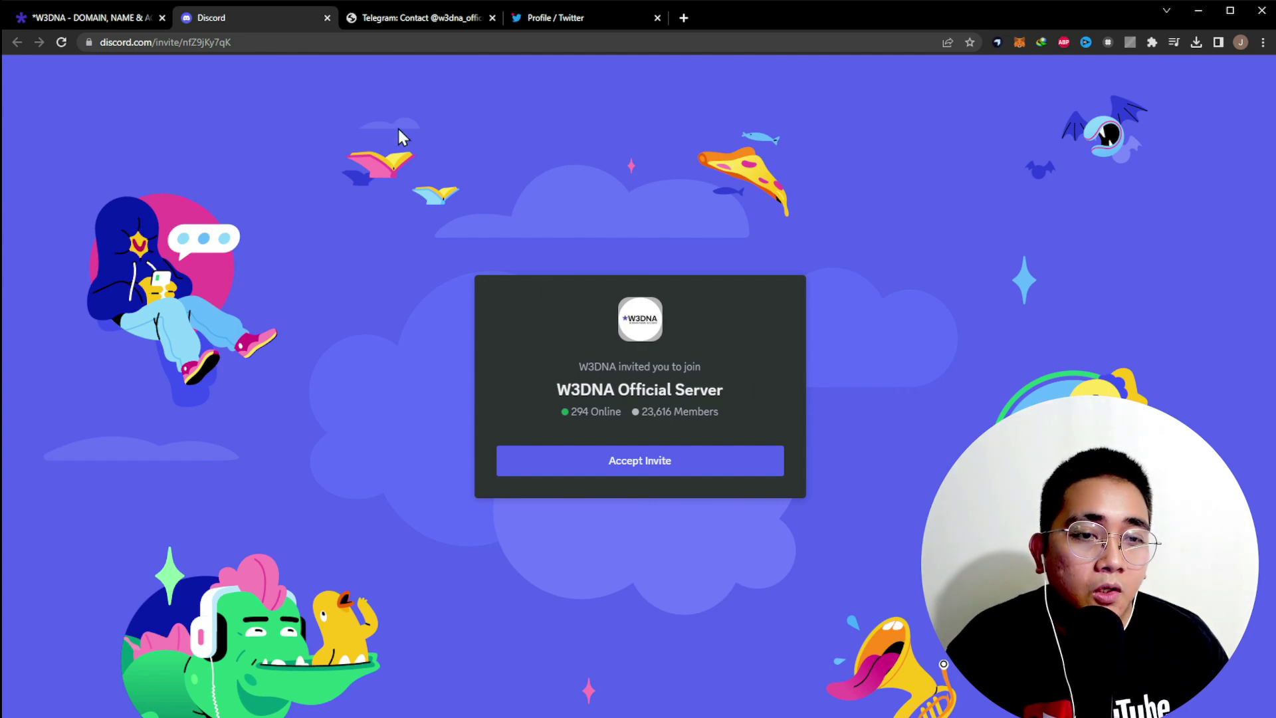
{"action": "left_click", "coordinate": [408, 20]}
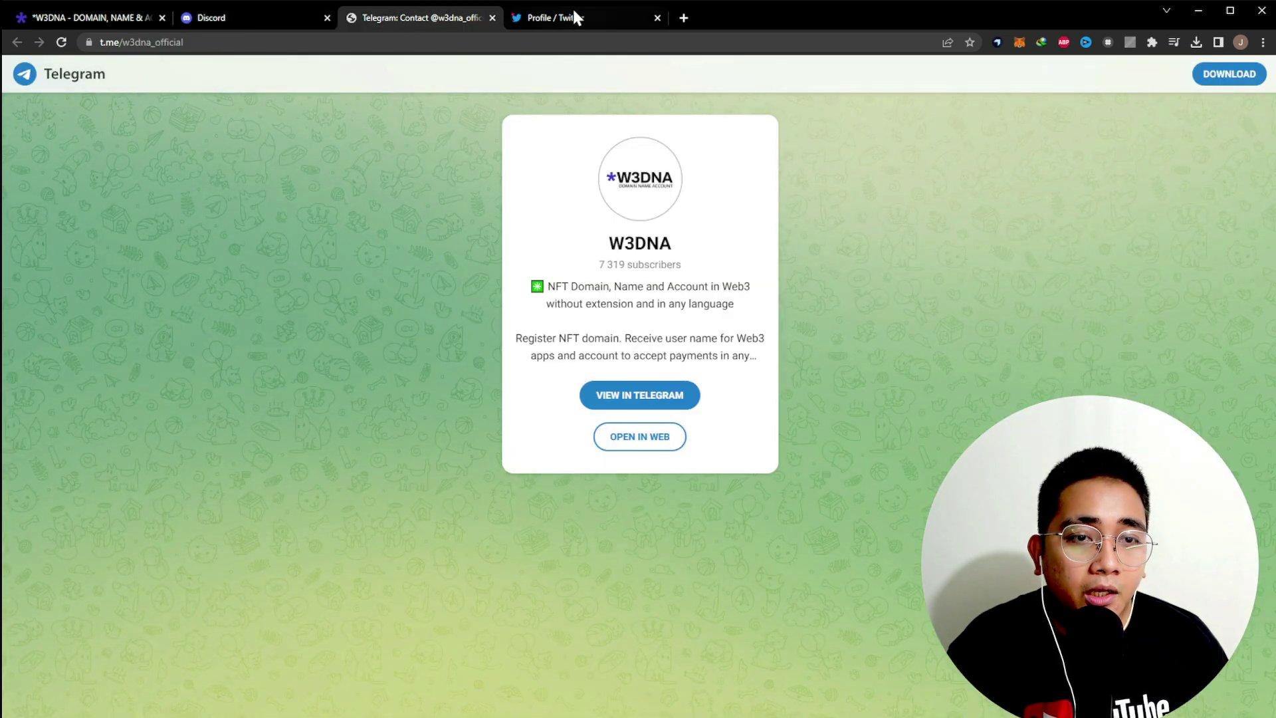
{"action": "left_click", "coordinate": [570, 17]}
{"action": "scroll", "coordinate": [703, 432], "scroll_direction": "down", "scroll_amount": 3}
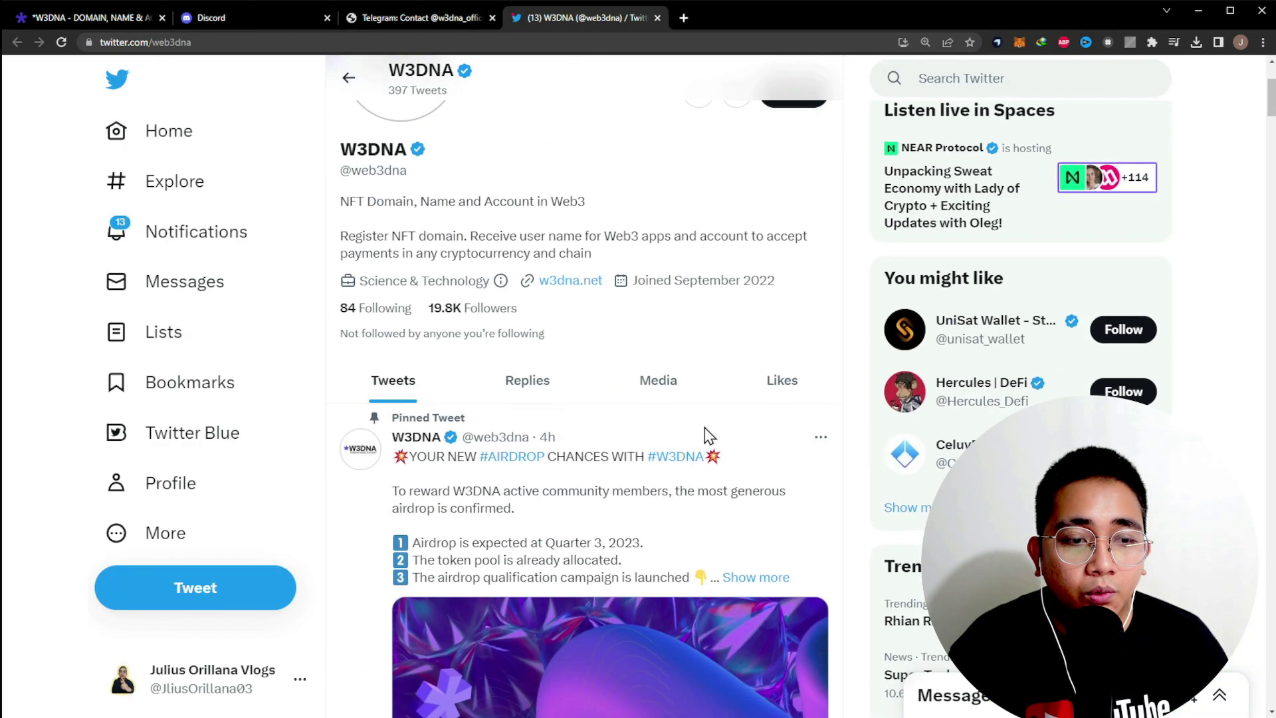
{"action": "scroll", "coordinate": [632, 399], "scroll_direction": "down", "scroll_amount": 3}
{"action": "scroll", "coordinate": [607, 379], "scroll_direction": "down", "scroll_amount": 6}
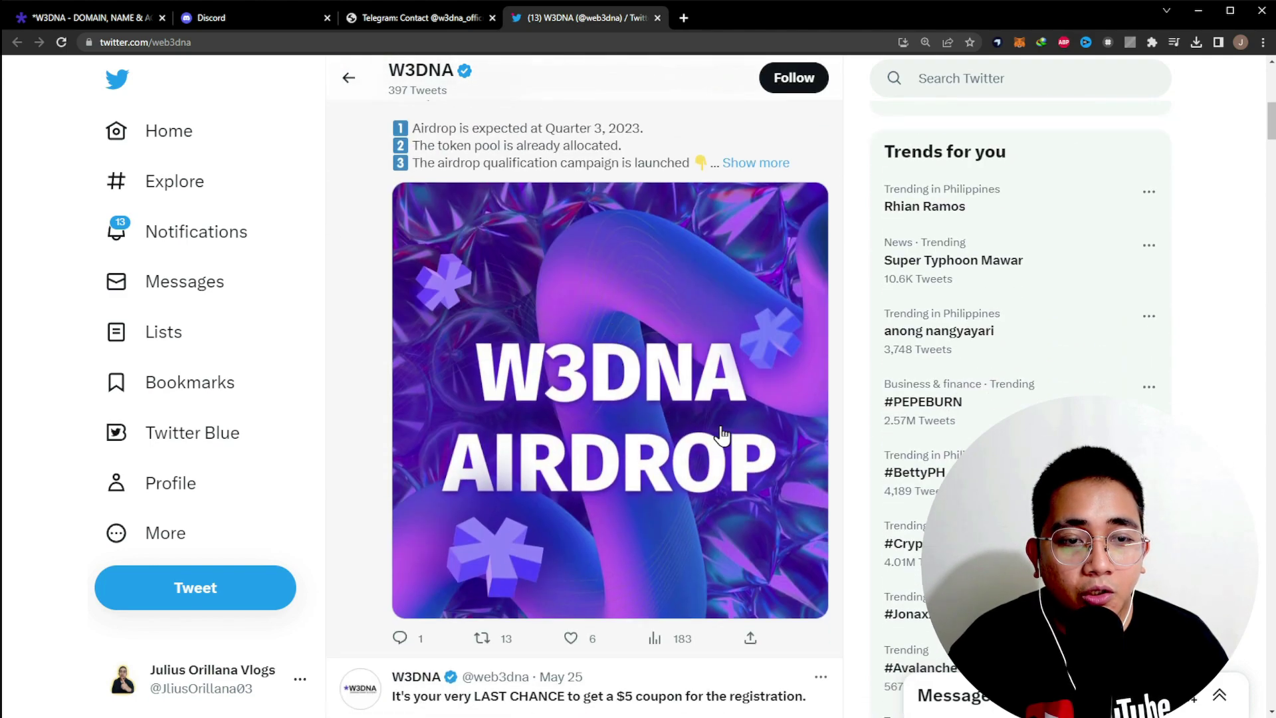
{"action": "scroll", "coordinate": [665, 433], "scroll_direction": "up", "scroll_amount": 3}
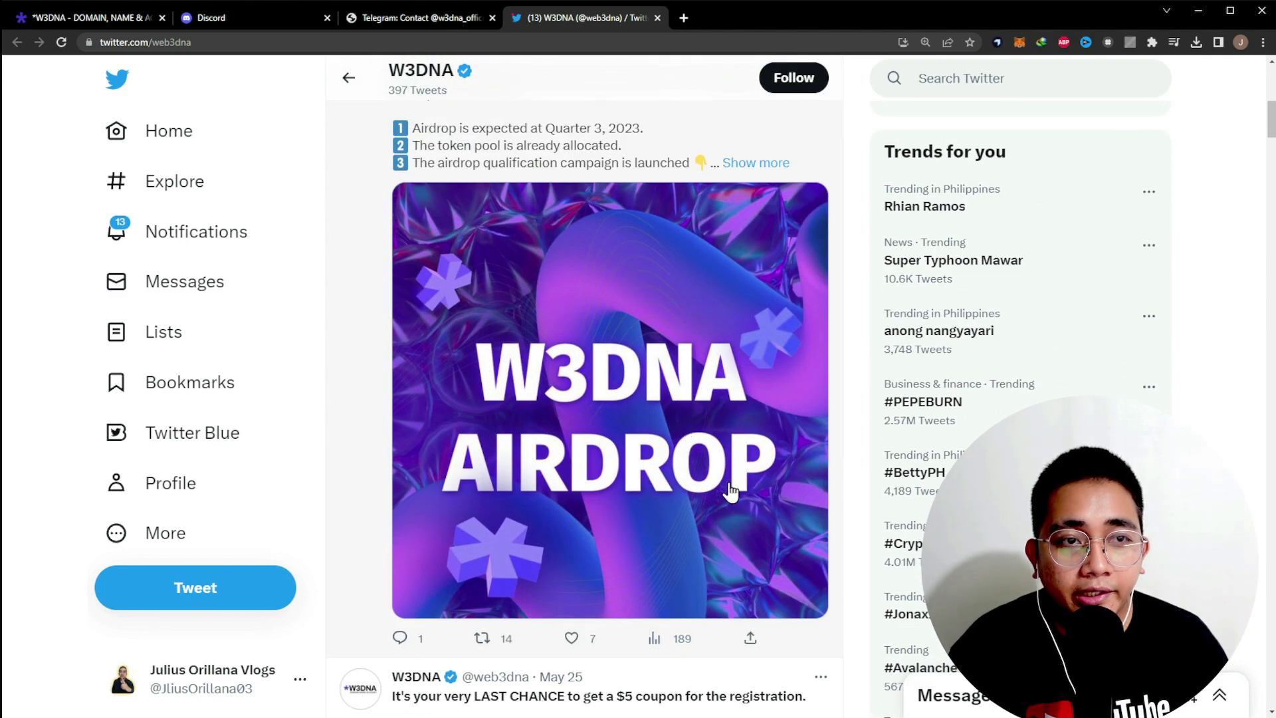
{"action": "scroll", "coordinate": [730, 489], "scroll_direction": "down", "scroll_amount": 2}
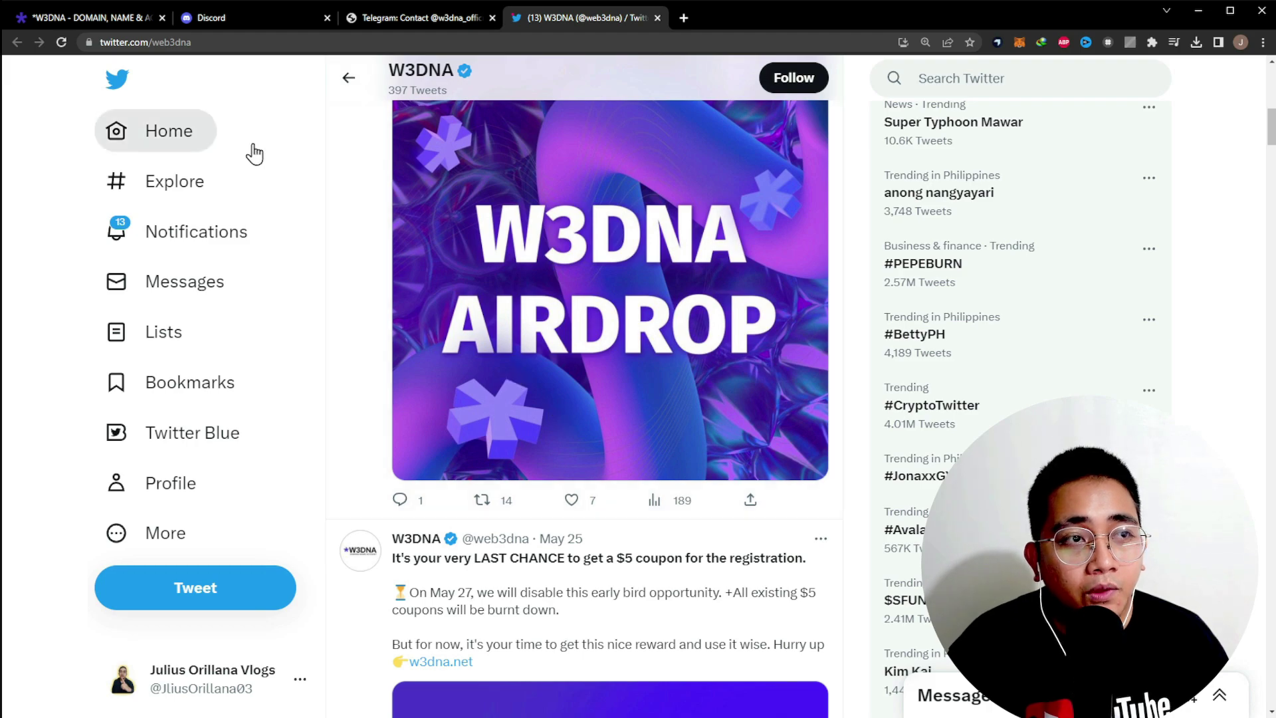
{"action": "left_click", "coordinate": [109, 20]}
{"action": "scroll", "coordinate": [1017, 385], "scroll_direction": "up", "scroll_amount": 10}
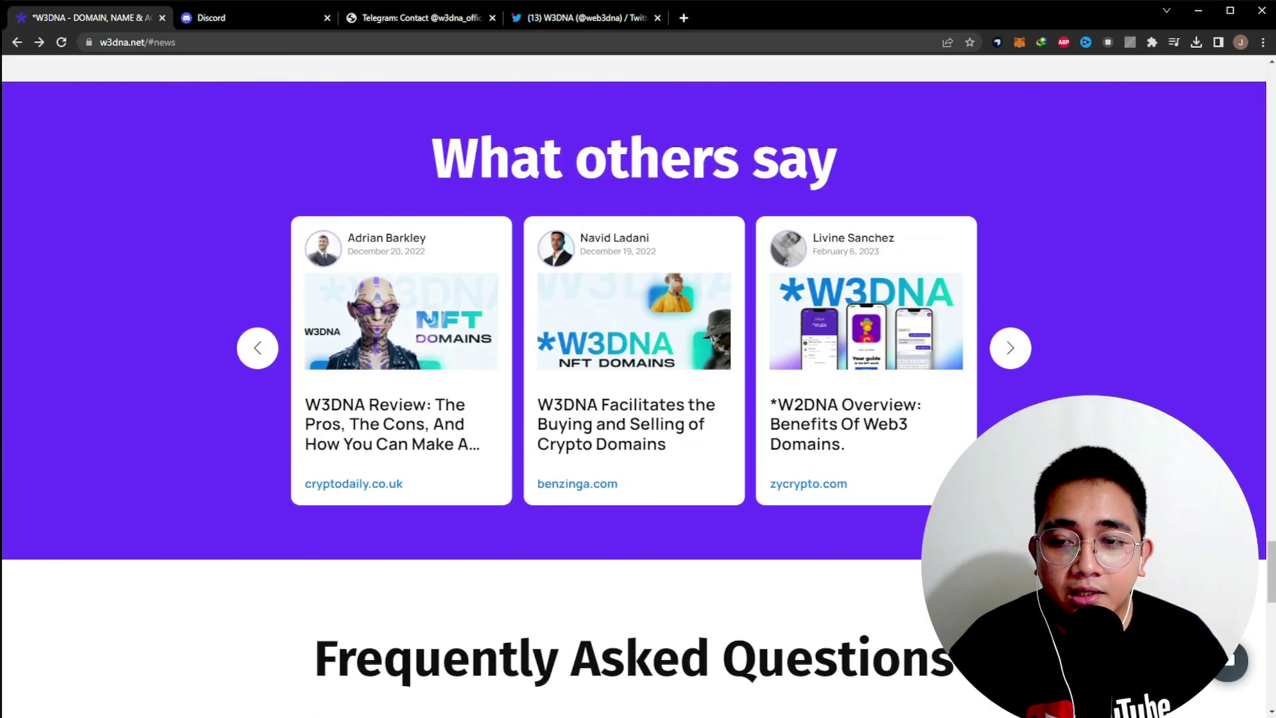
- Log in to W3DNA with Google to reach the Coupons page showing $55 total
{"action": "scroll", "coordinate": [1017, 385], "scroll_direction": "up", "scroll_amount": 15}
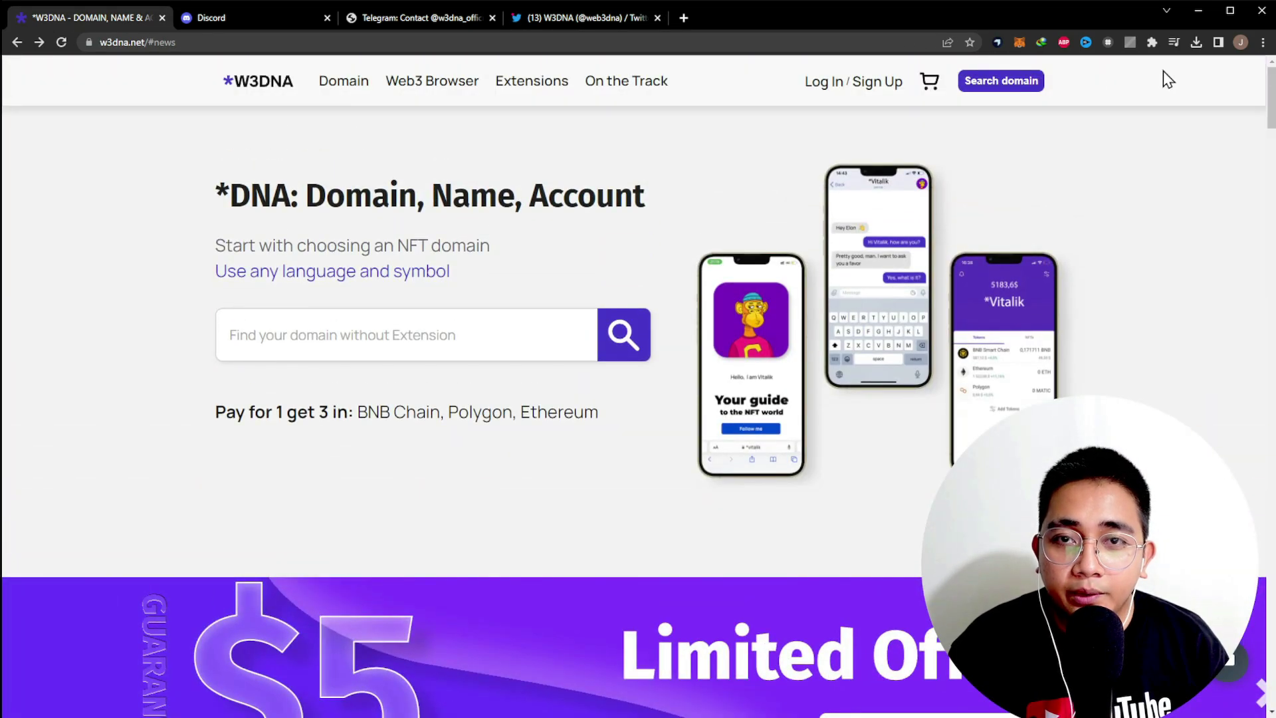
{"action": "left_click", "coordinate": [833, 84]}
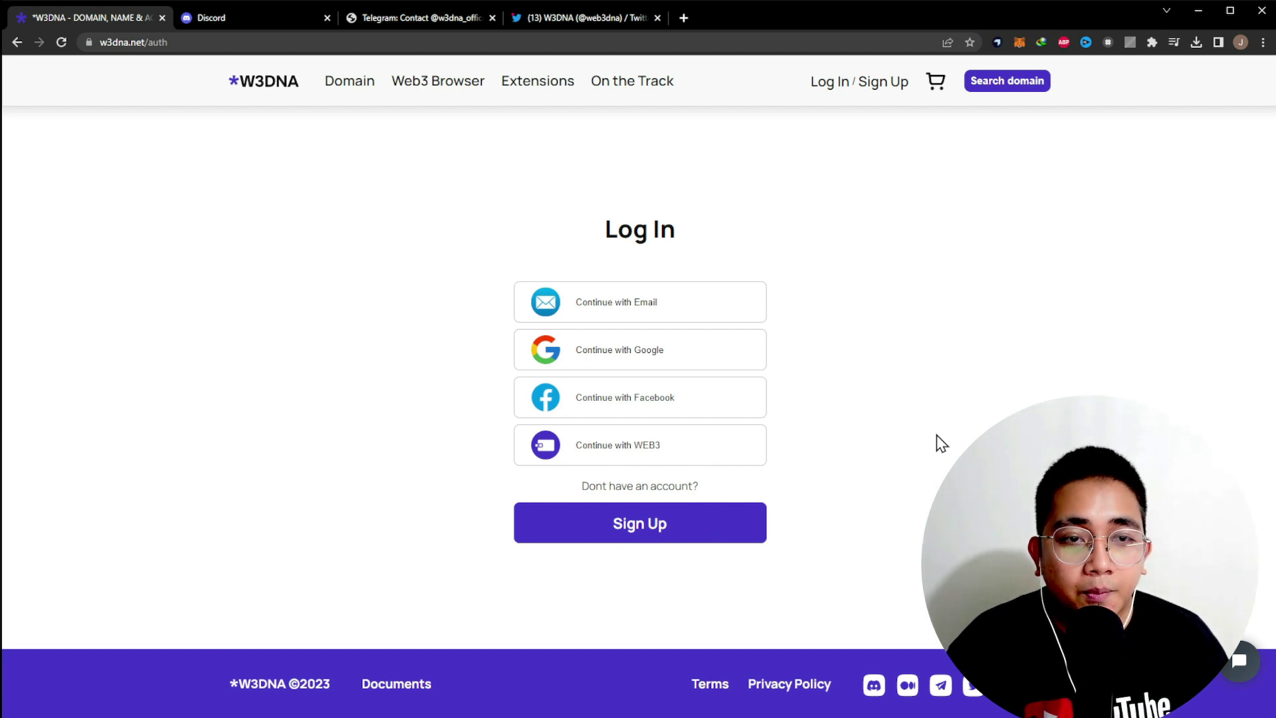
{"action": "left_click", "coordinate": [721, 348]}
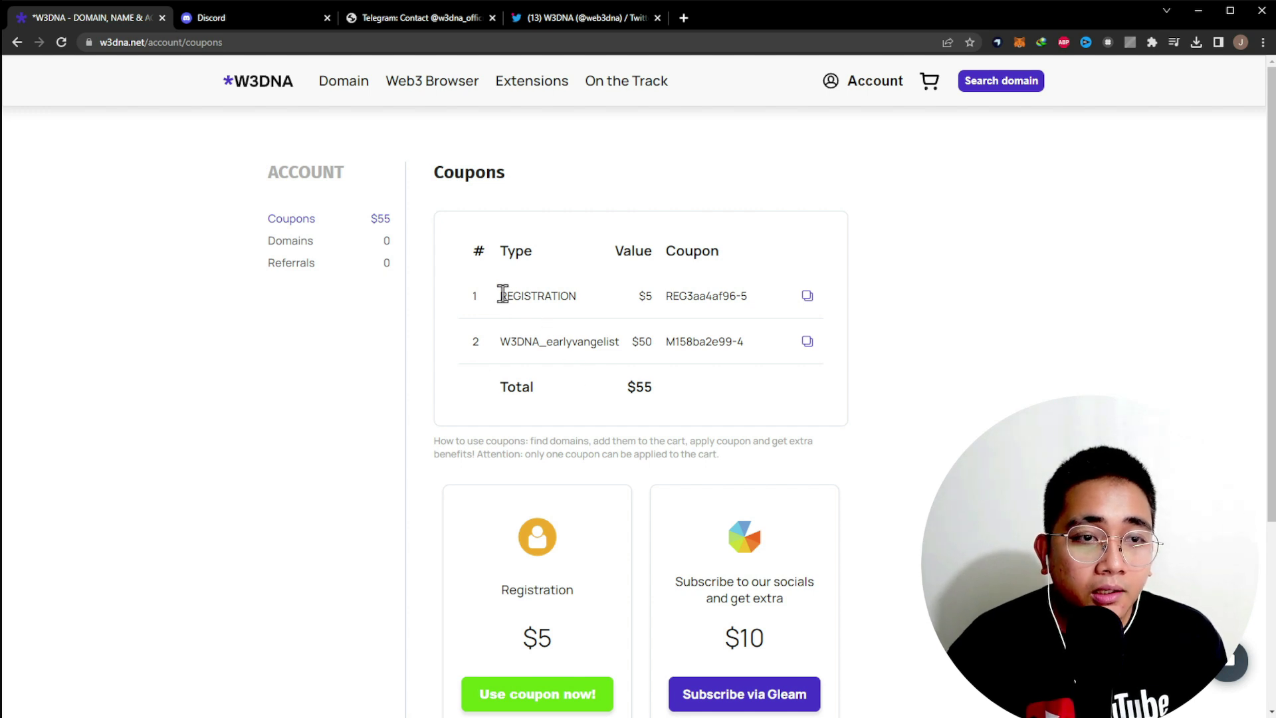
- Review the $5 REGISTRATION and $50 W3DNA_earlyvangelist coupons, then open the $10 Gleam giveaway
{"action": "left_click_drag", "start_coordinate": [498, 296], "coordinate": [657, 307]}
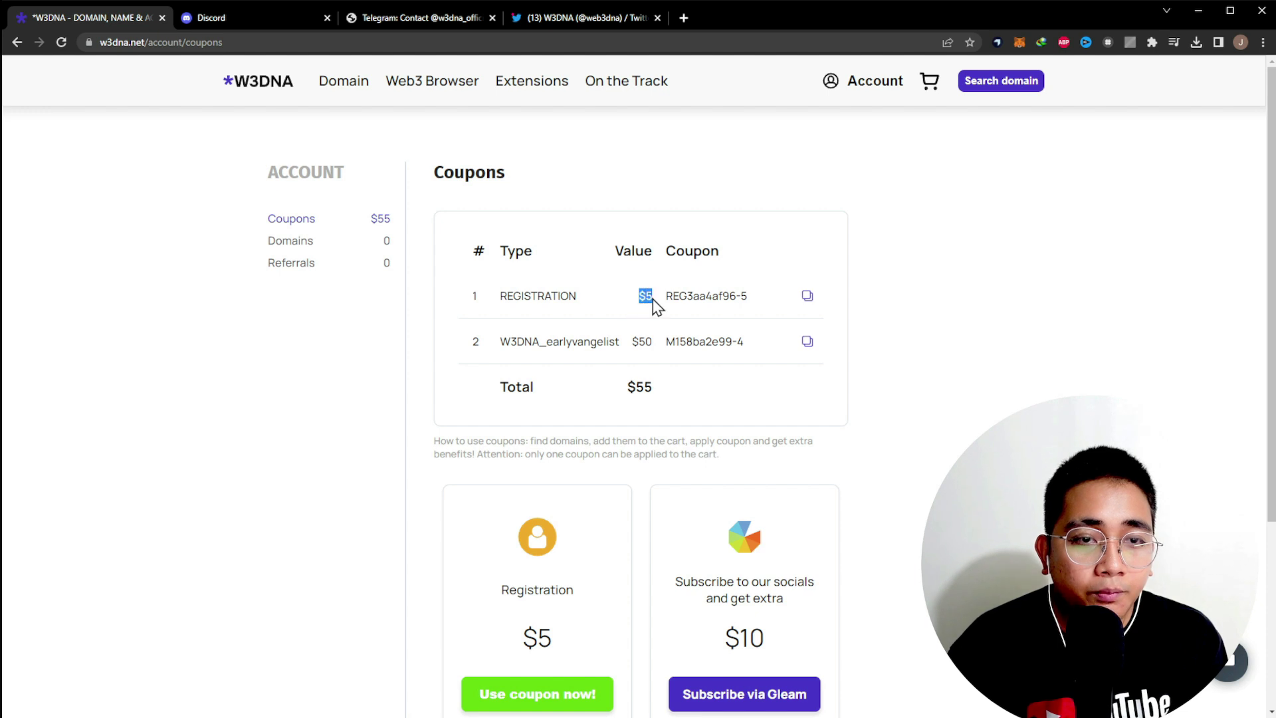
{"action": "left_click_drag", "start_coordinate": [517, 341], "coordinate": [655, 342]}
{"action": "left_click", "coordinate": [567, 361]}
{"action": "scroll", "coordinate": [545, 352], "scroll_direction": "down", "scroll_amount": 2}
{"action": "left_click_drag", "start_coordinate": [503, 254], "coordinate": [552, 256]}
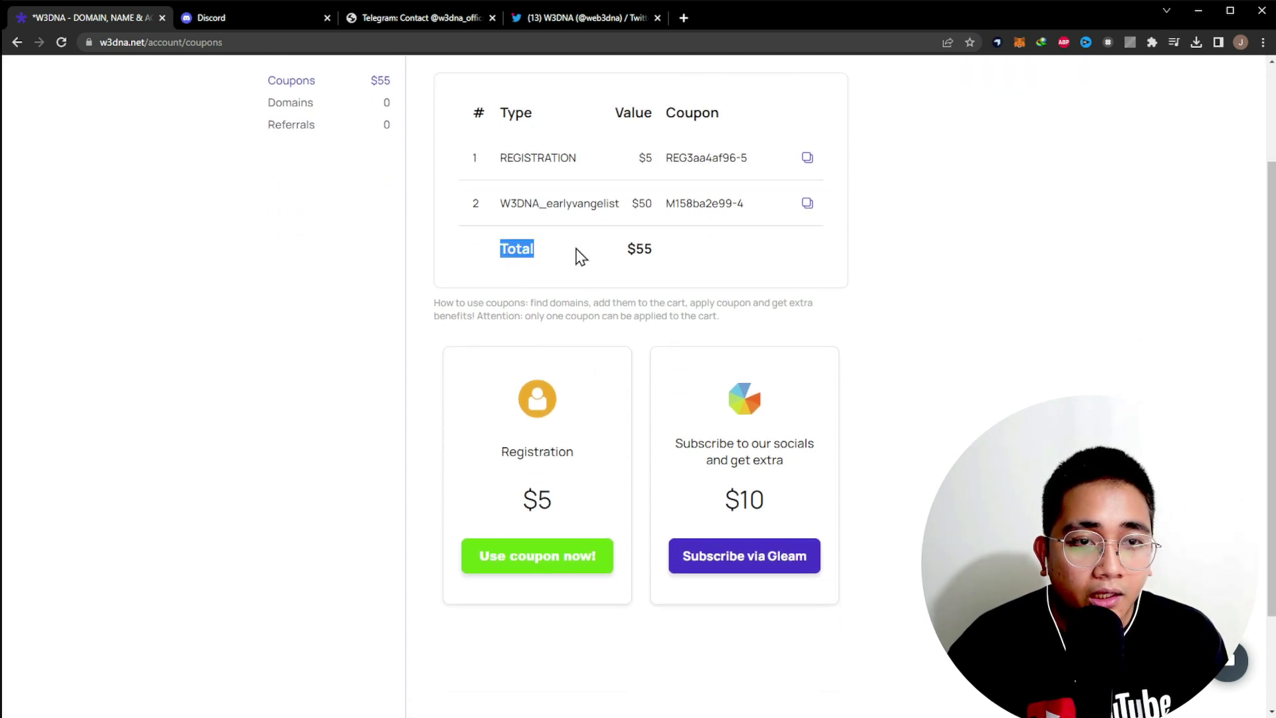
{"action": "left_click", "coordinate": [672, 254]}
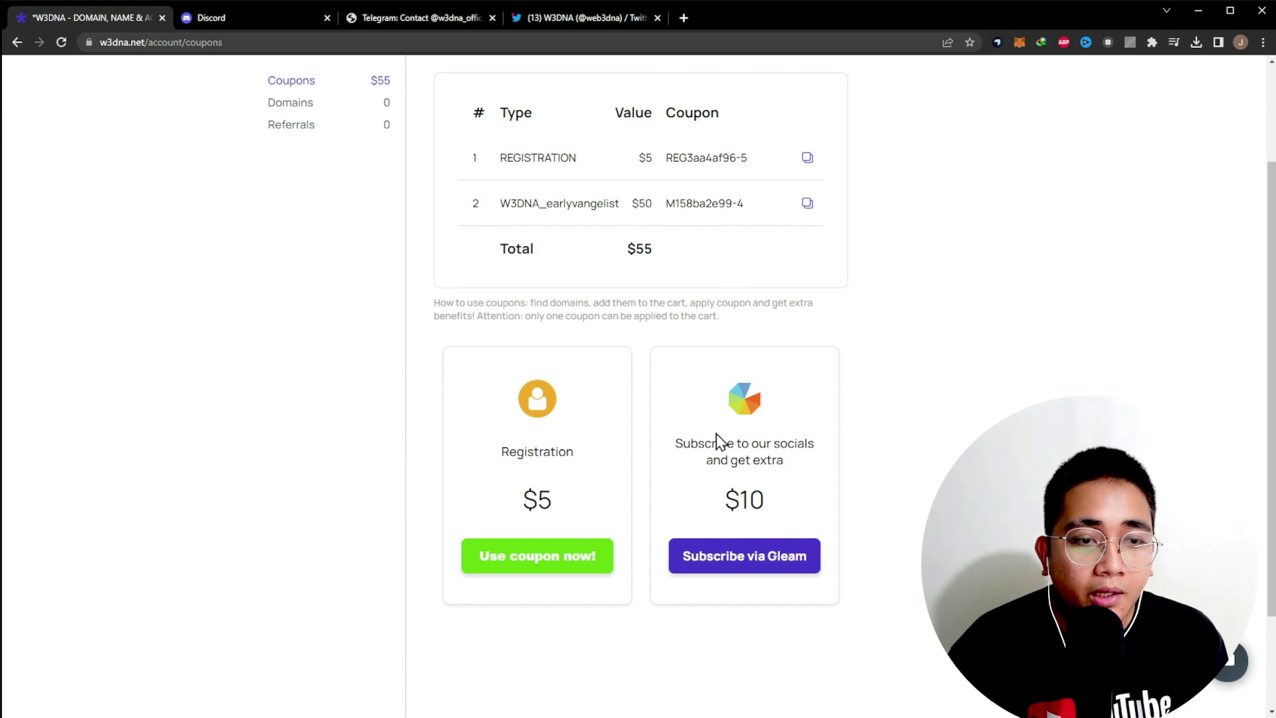
{"action": "left_click_drag", "start_coordinate": [524, 476], "coordinate": [538, 507]}
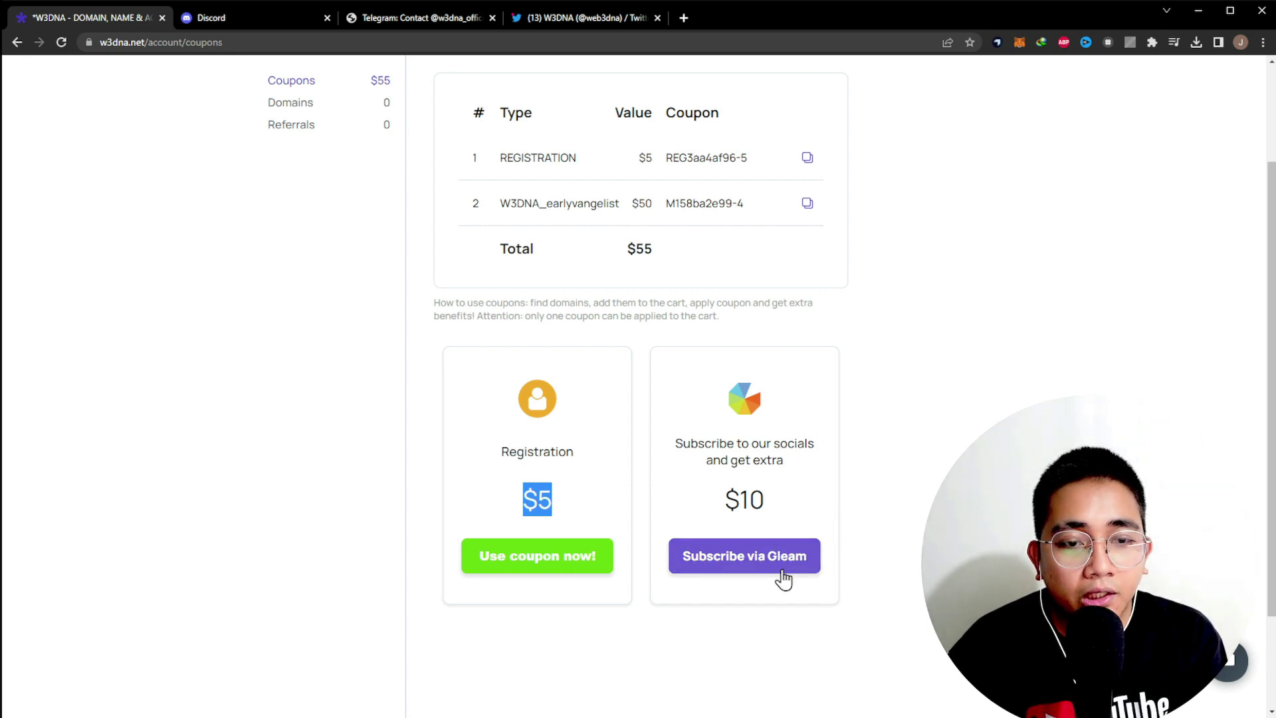
{"action": "left_click", "coordinate": [763, 559]}
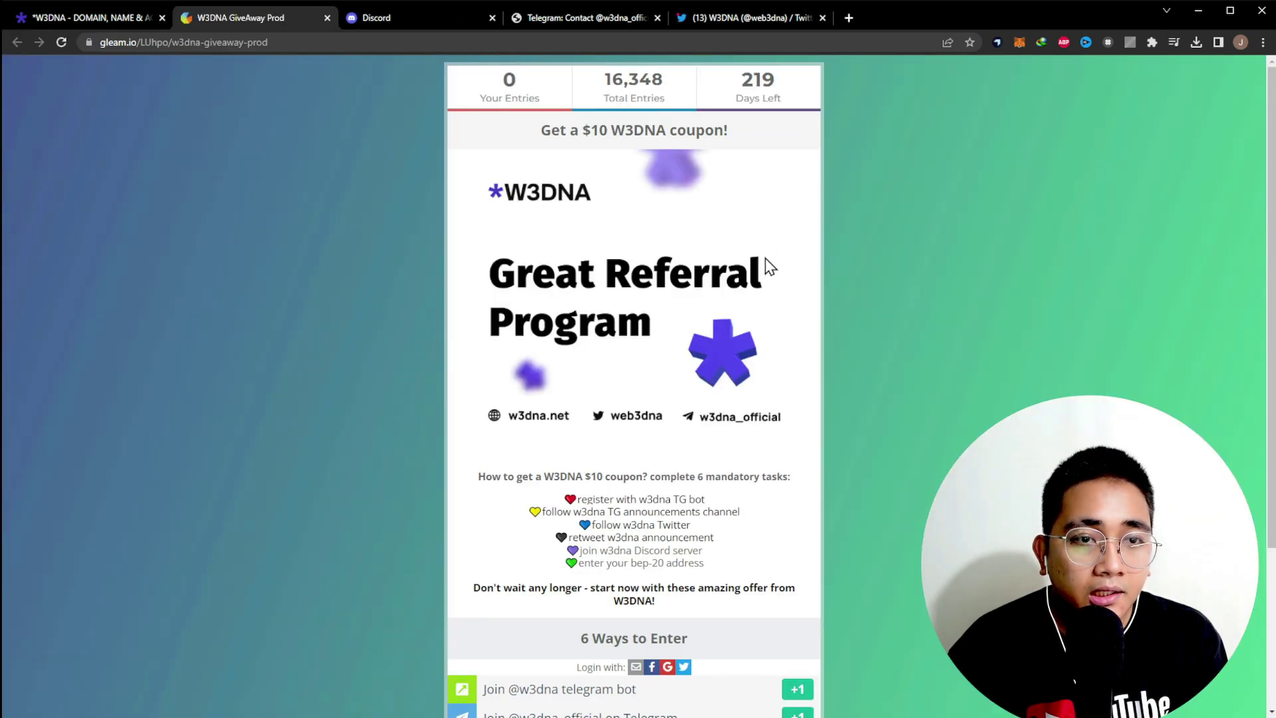
- Look over the Gleam giveaway's six tasks and 16,348 entries, then switch back to the W3DNA tab
{"action": "scroll", "coordinate": [698, 412], "scroll_direction": "down", "scroll_amount": 1}
{"action": "scroll", "coordinate": [732, 398], "scroll_direction": "up", "scroll_amount": 1}
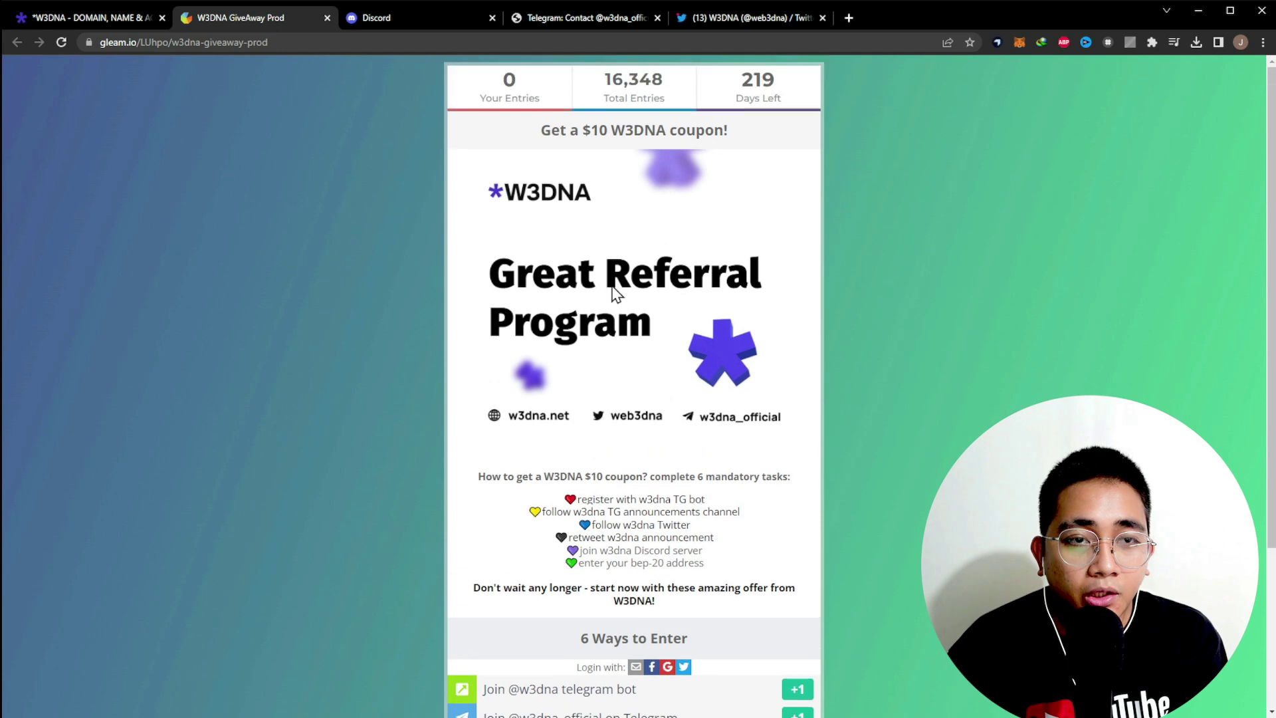
{"action": "scroll", "coordinate": [744, 322], "scroll_direction": "down", "scroll_amount": 3}
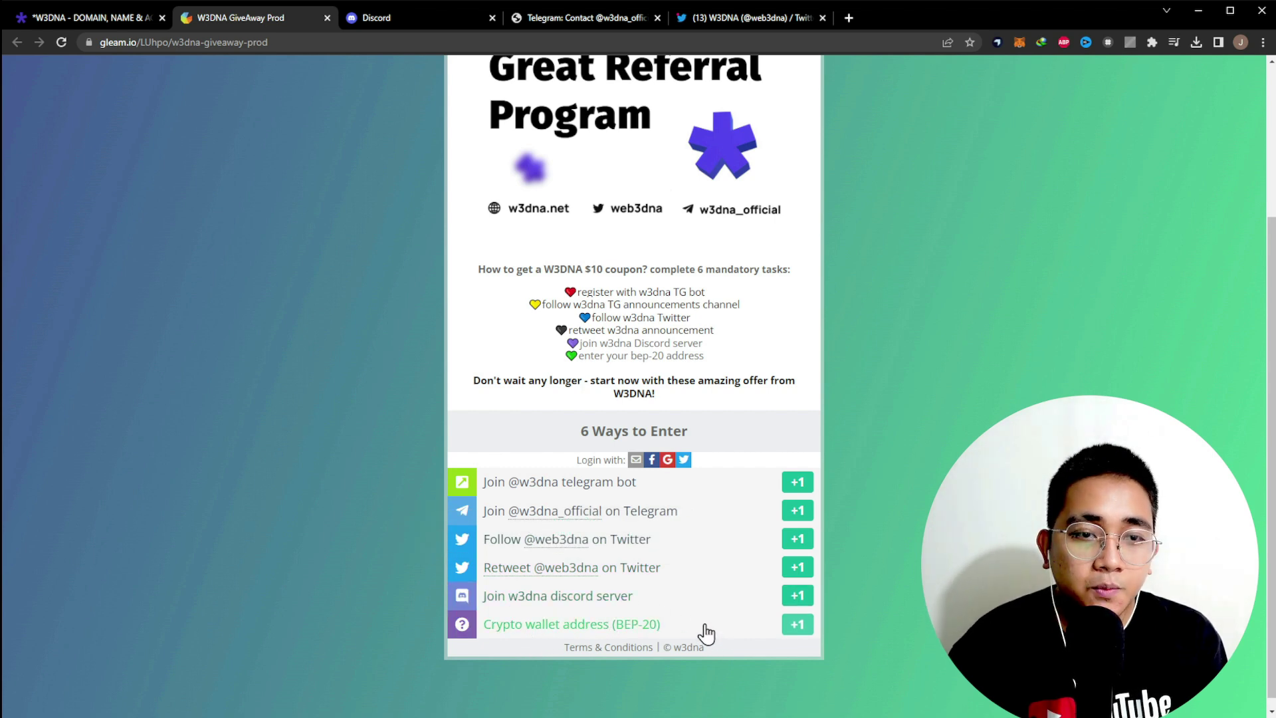
{"action": "scroll", "coordinate": [705, 632], "scroll_direction": "up", "scroll_amount": 3}
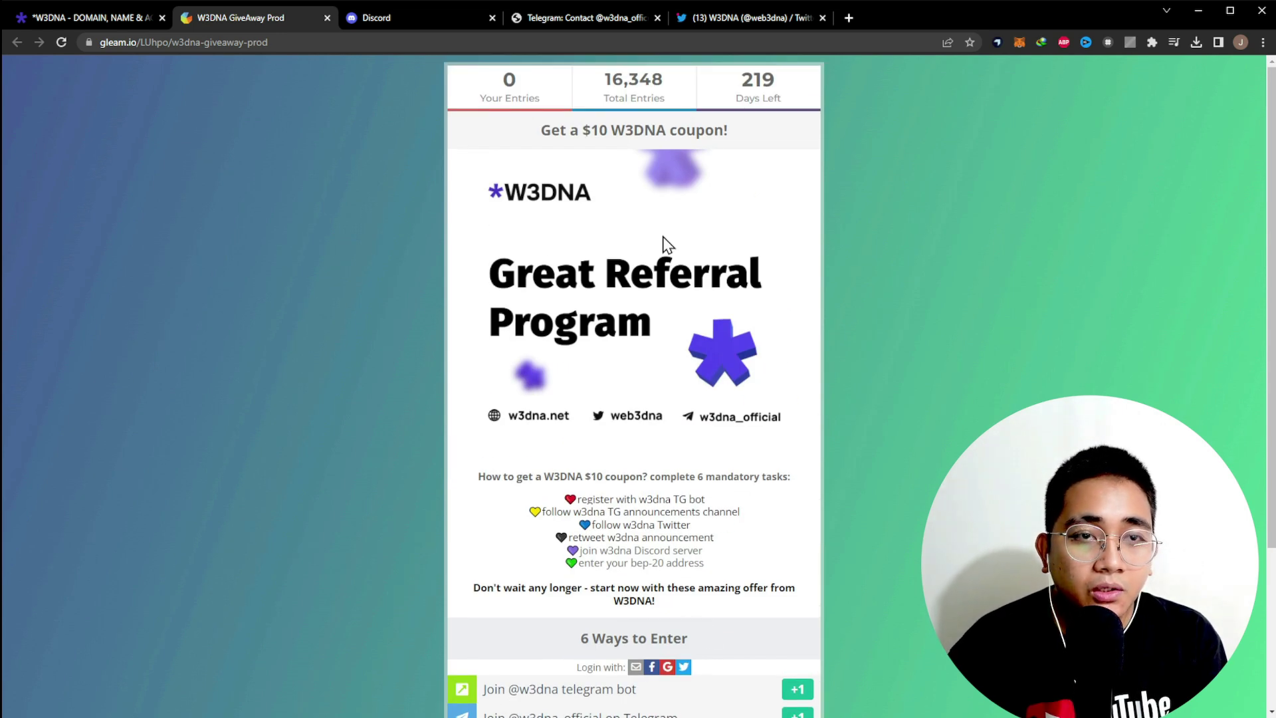
{"action": "left_click", "coordinate": [788, 101]}
{"action": "left_click_drag", "start_coordinate": [595, 96], "coordinate": [661, 81]}
{"action": "left_click", "coordinate": [621, 101]}
{"action": "left_click", "coordinate": [672, 88]}
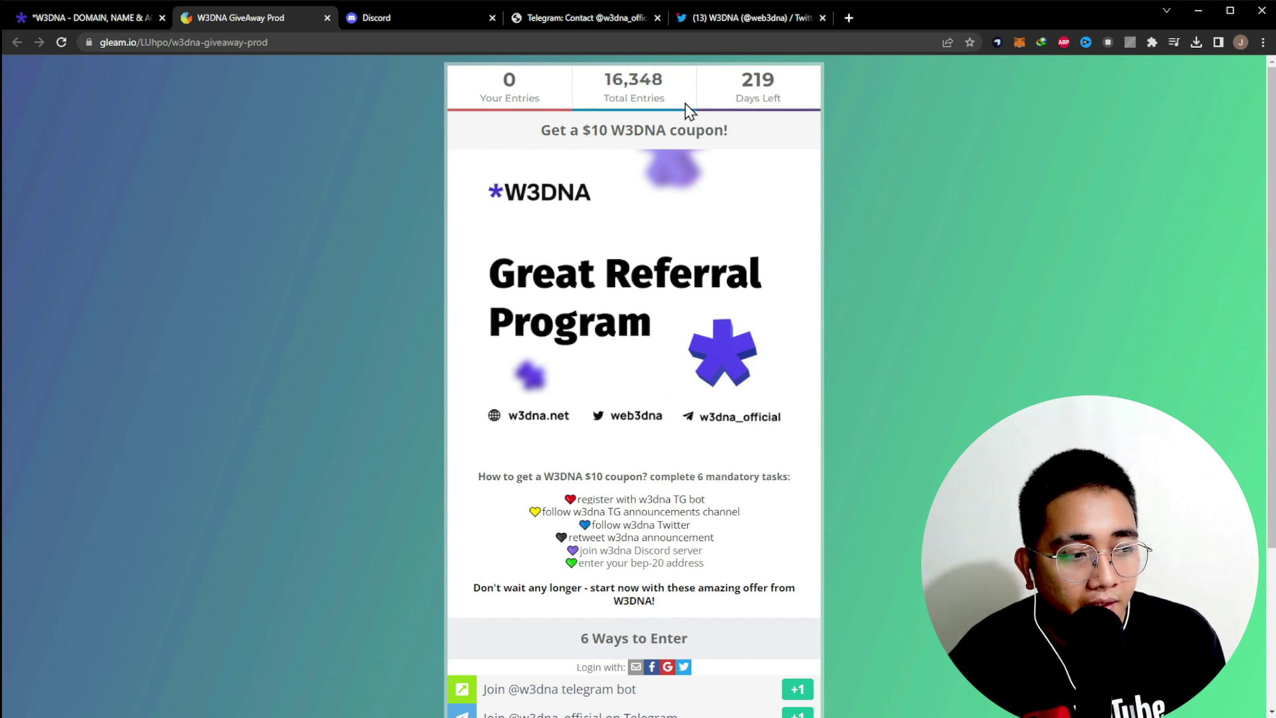
{"action": "scroll", "coordinate": [743, 325], "scroll_direction": "down", "scroll_amount": 3}
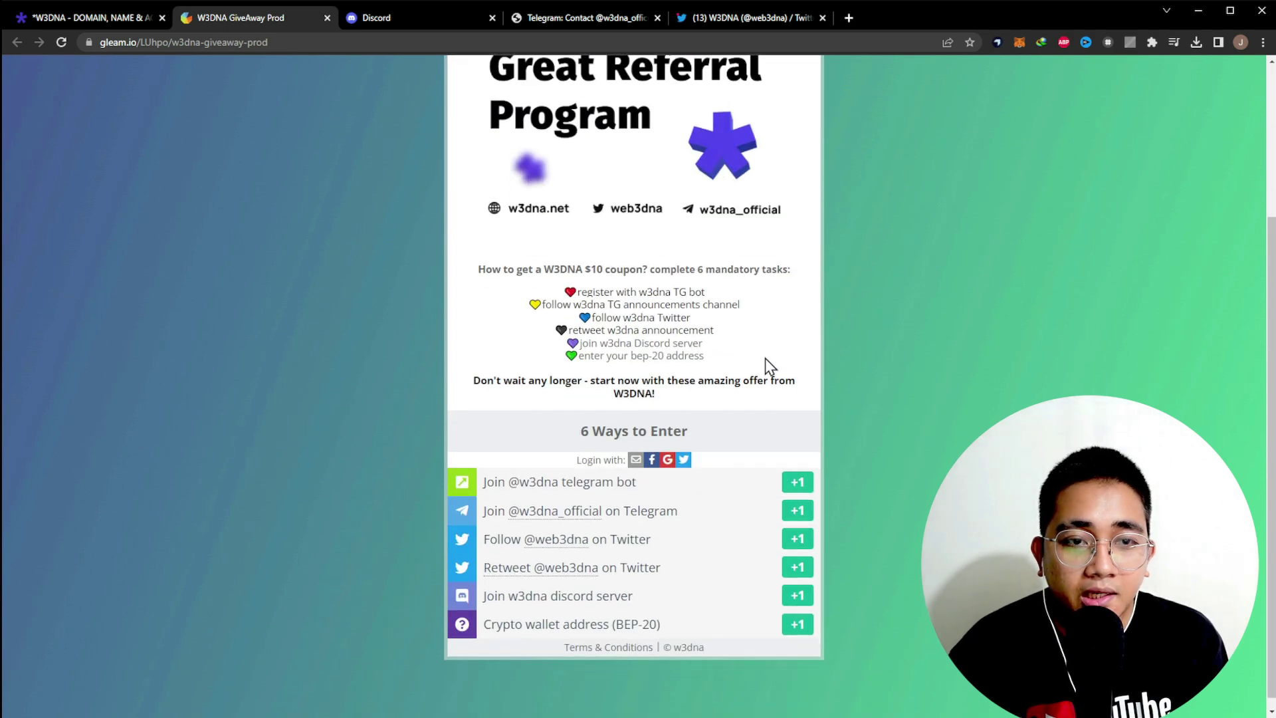
{"action": "scroll", "coordinate": [532, 219], "scroll_direction": "up", "scroll_amount": 3}
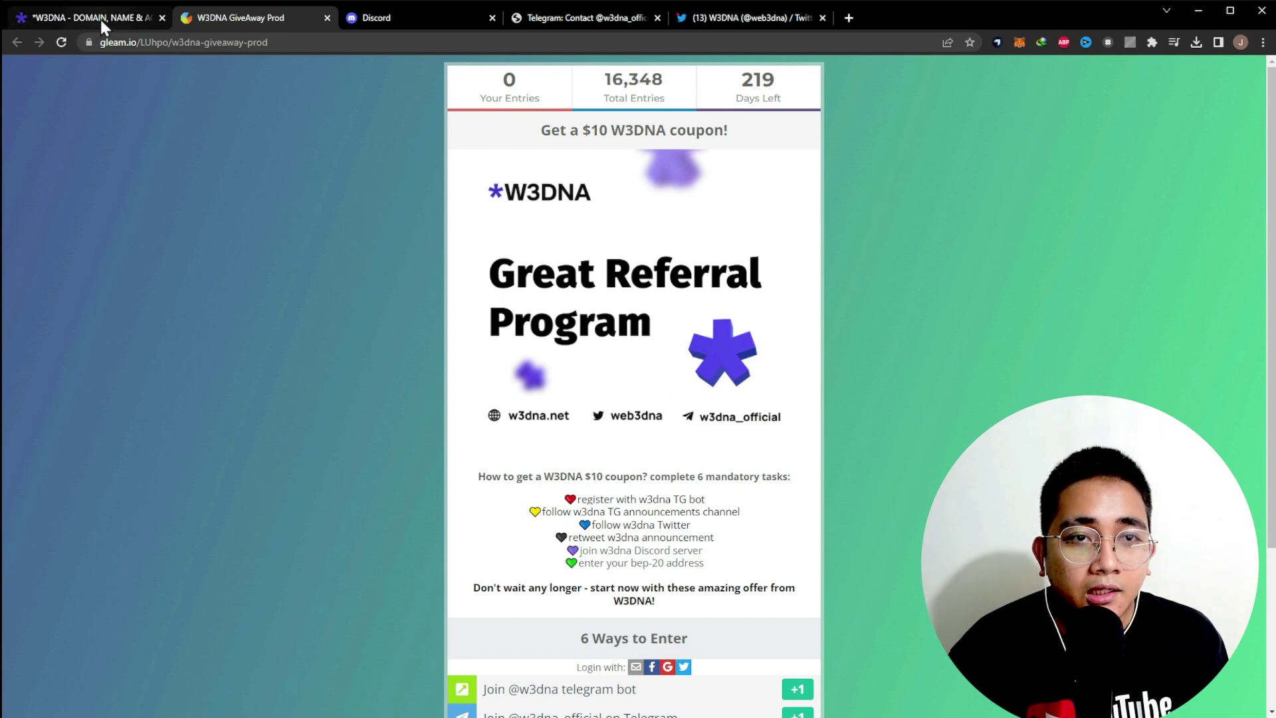
{"action": "left_click", "coordinate": [101, 19]}
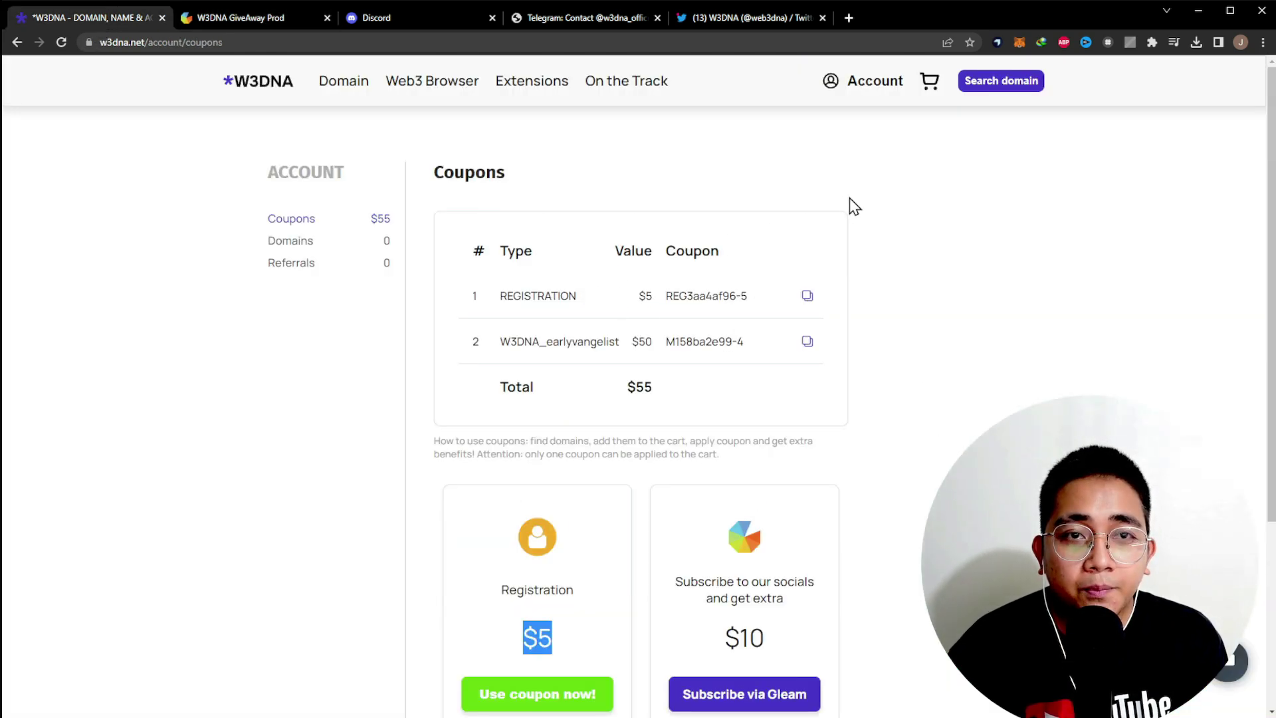
- Go to the Referral Program page through the Account menu's Referrals entry
{"action": "left_click", "coordinate": [418, 82]}
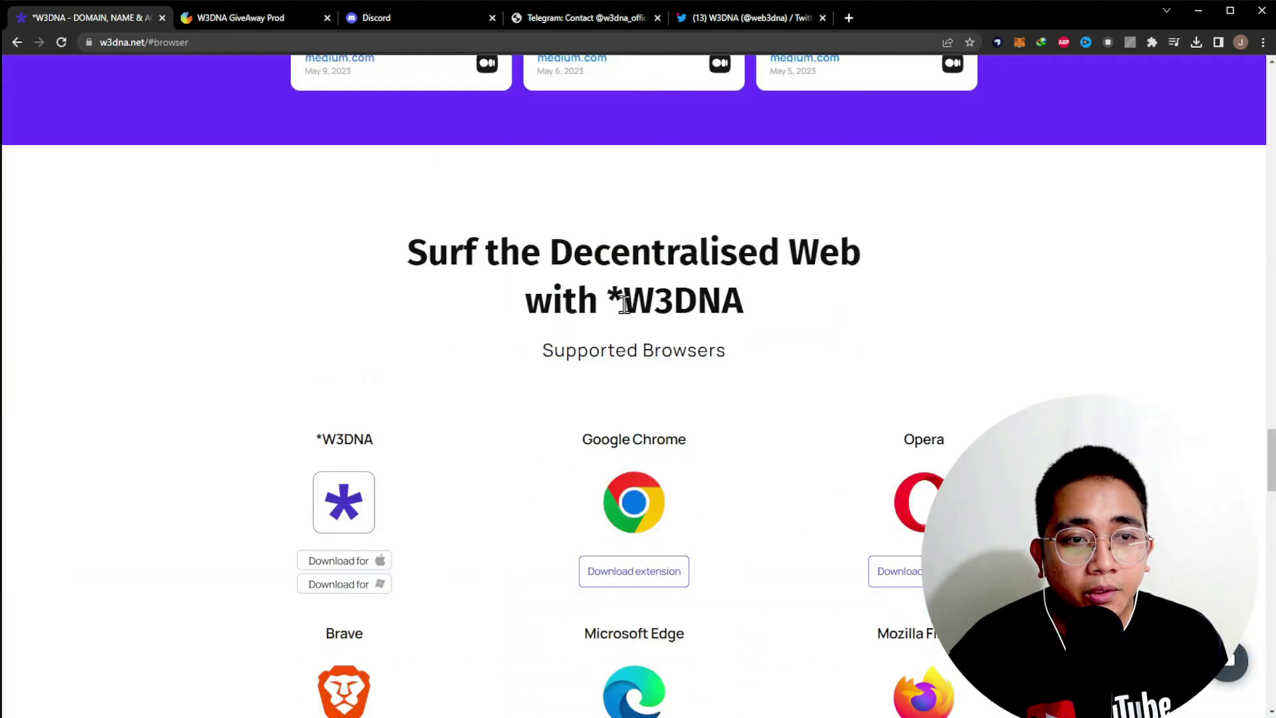
{"action": "scroll", "coordinate": [780, 387], "scroll_direction": "up", "scroll_amount": 20}
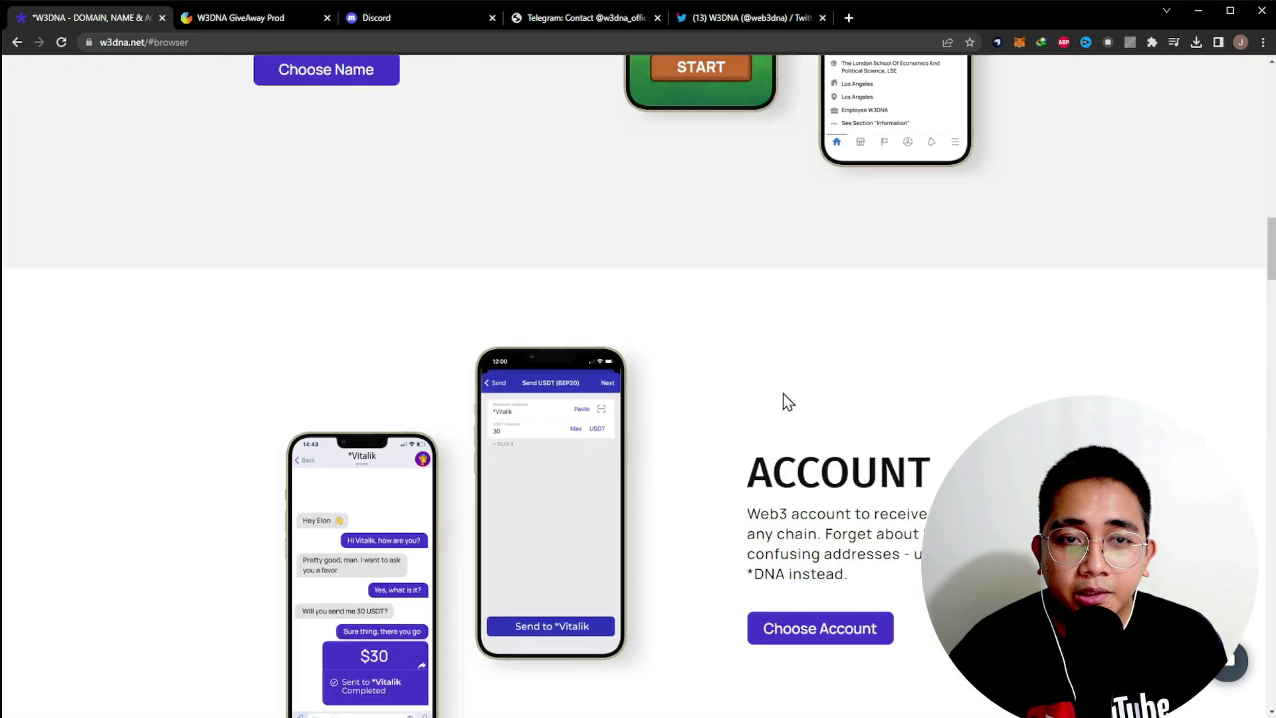
{"action": "scroll", "coordinate": [786, 402], "scroll_direction": "up", "scroll_amount": 15}
{"action": "left_click", "coordinate": [852, 93]}
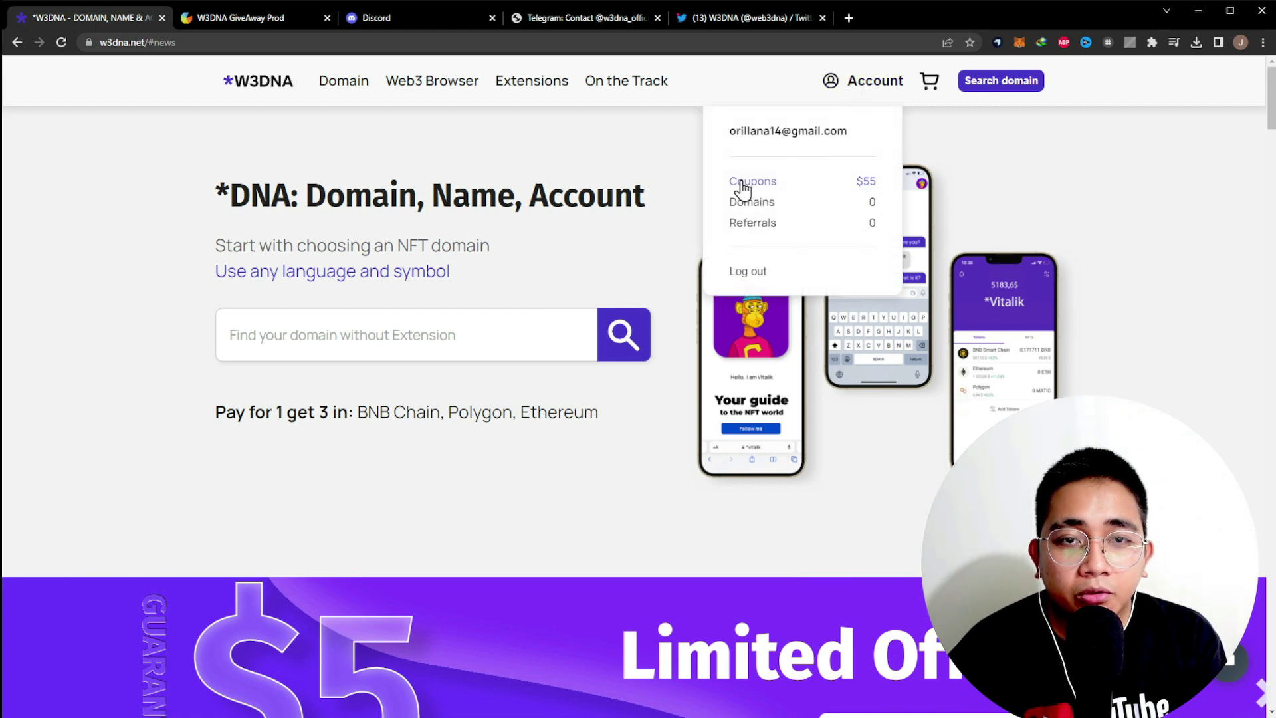
{"action": "left_click", "coordinate": [766, 226]}
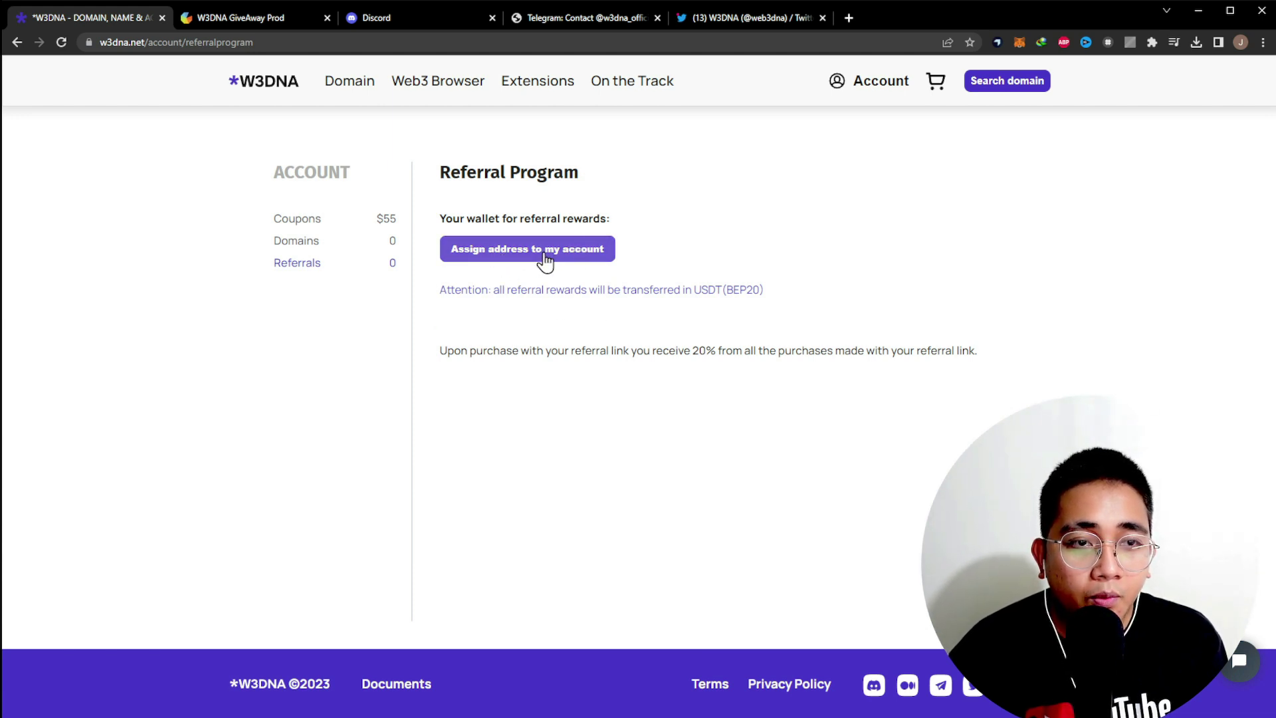
- Assign a MetaMask wallet address to the account for referral rewards
{"action": "left_click", "coordinate": [517, 264]}
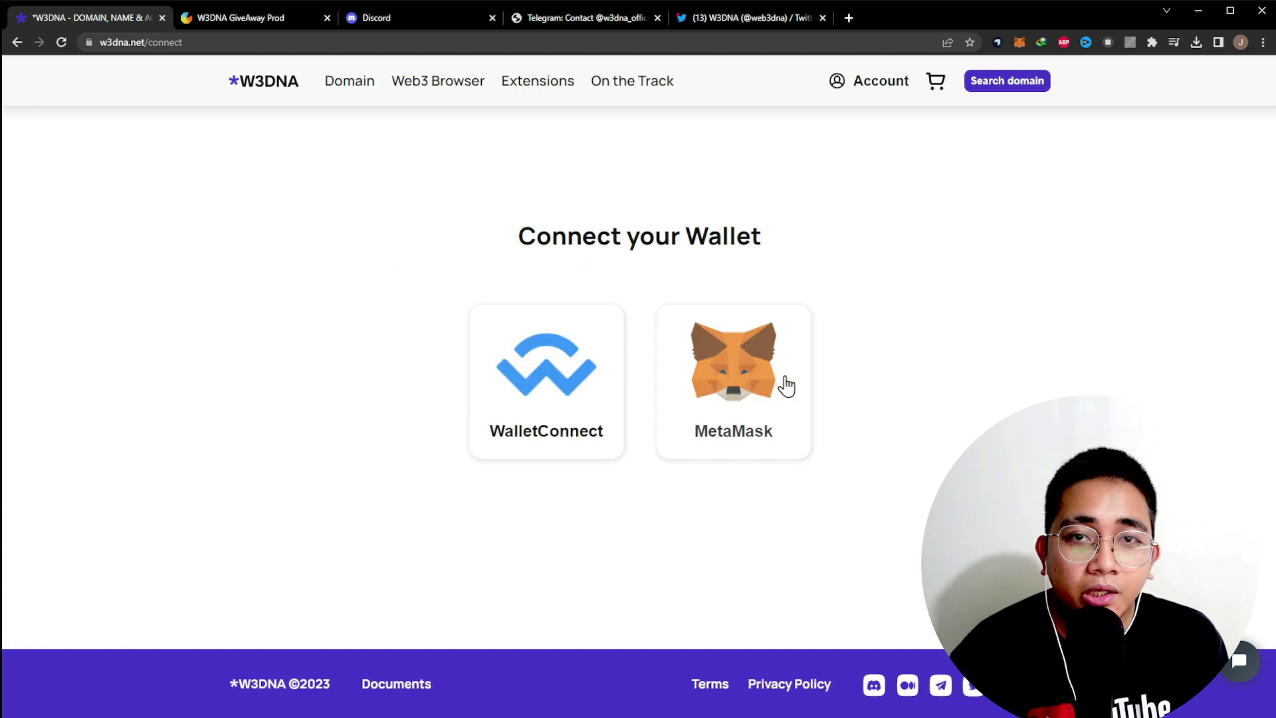
{"action": "left_click", "coordinate": [758, 362]}
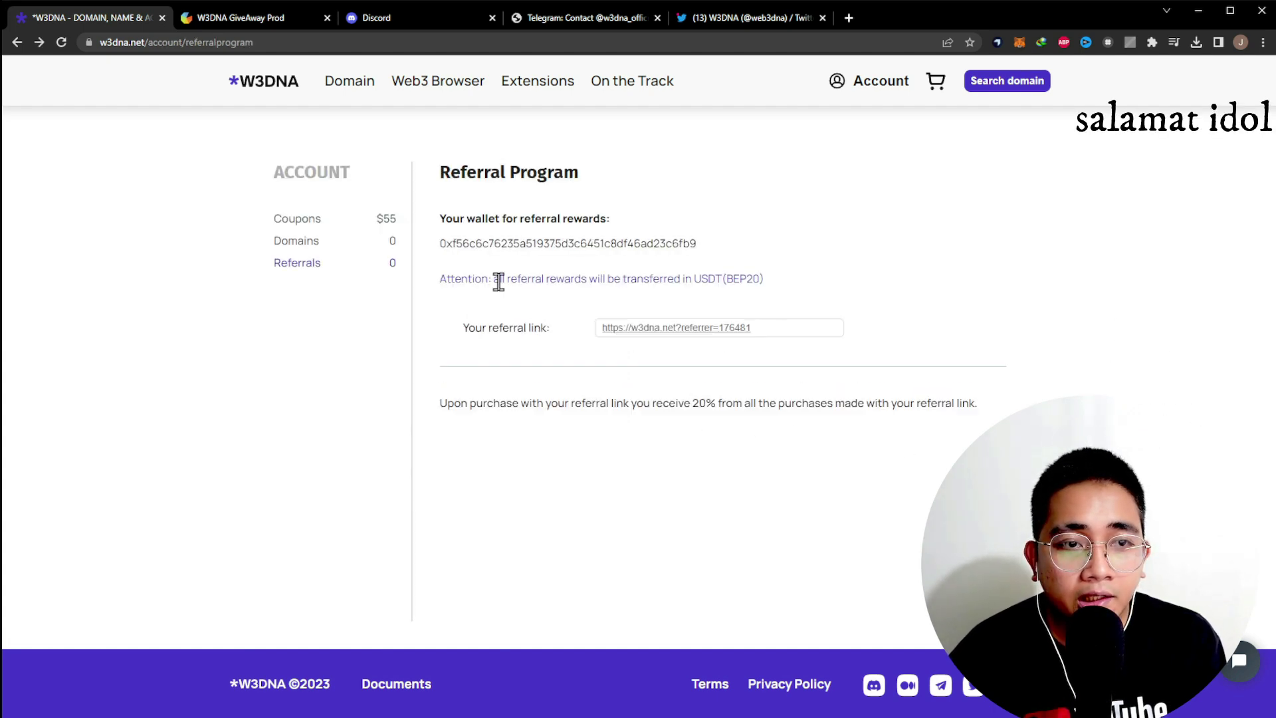
{"action": "left_click_drag", "start_coordinate": [456, 243], "coordinate": [692, 244]}
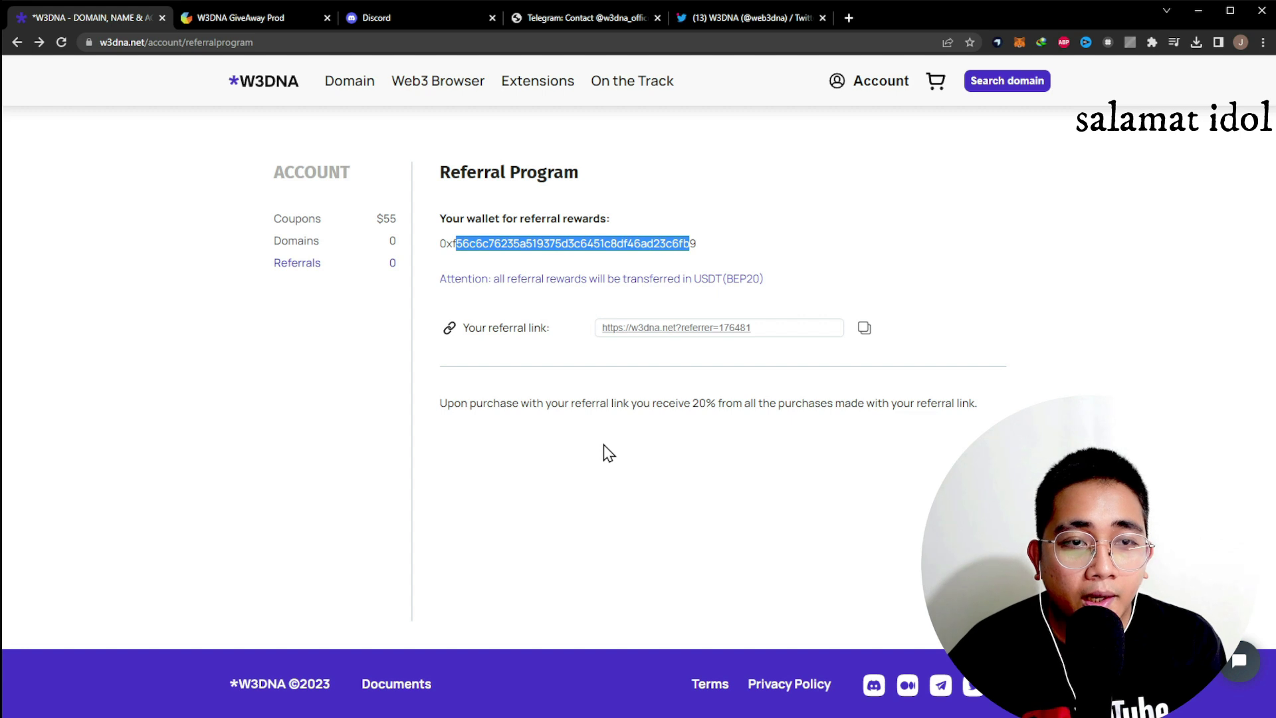
- Review the generated referral link and the notice that rewards are paid in USDT
{"action": "left_click_drag", "start_coordinate": [474, 327], "coordinate": [534, 326]}
{"action": "left_click", "coordinate": [570, 352]}
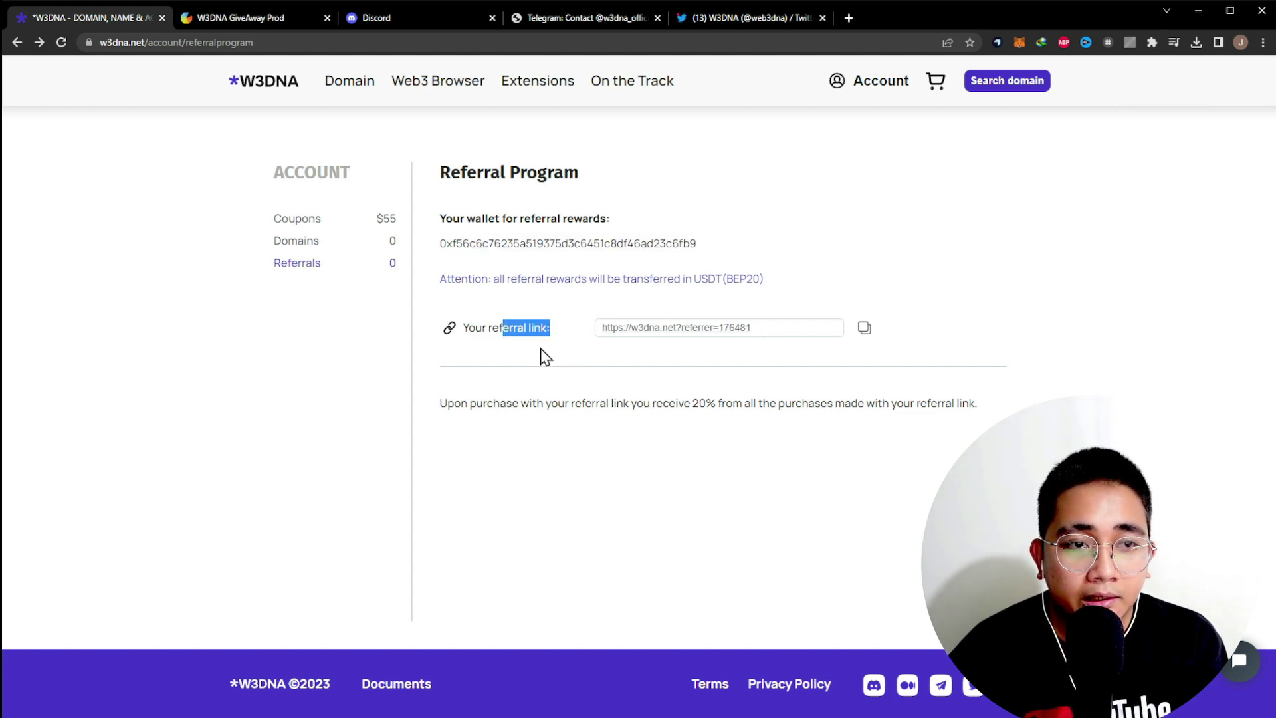
{"action": "left_click_drag", "start_coordinate": [439, 278], "coordinate": [499, 278]}
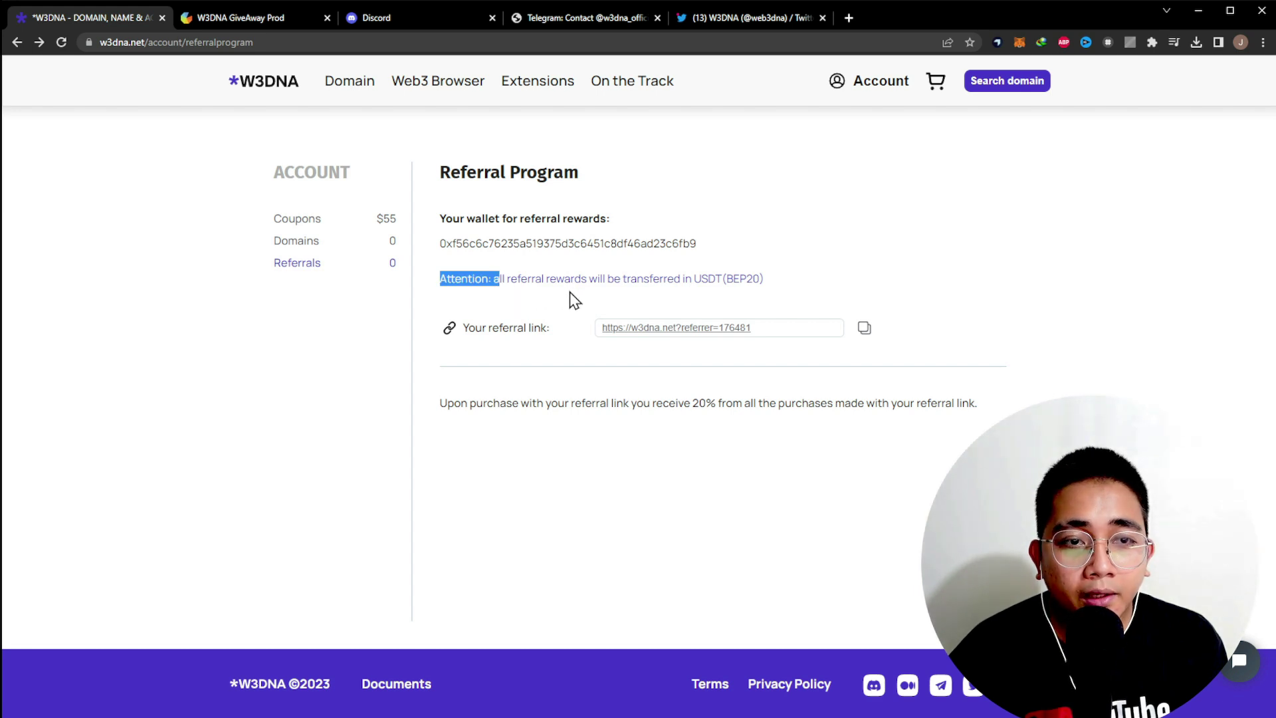
{"action": "left_click_drag", "start_coordinate": [589, 279], "coordinate": [711, 294]}
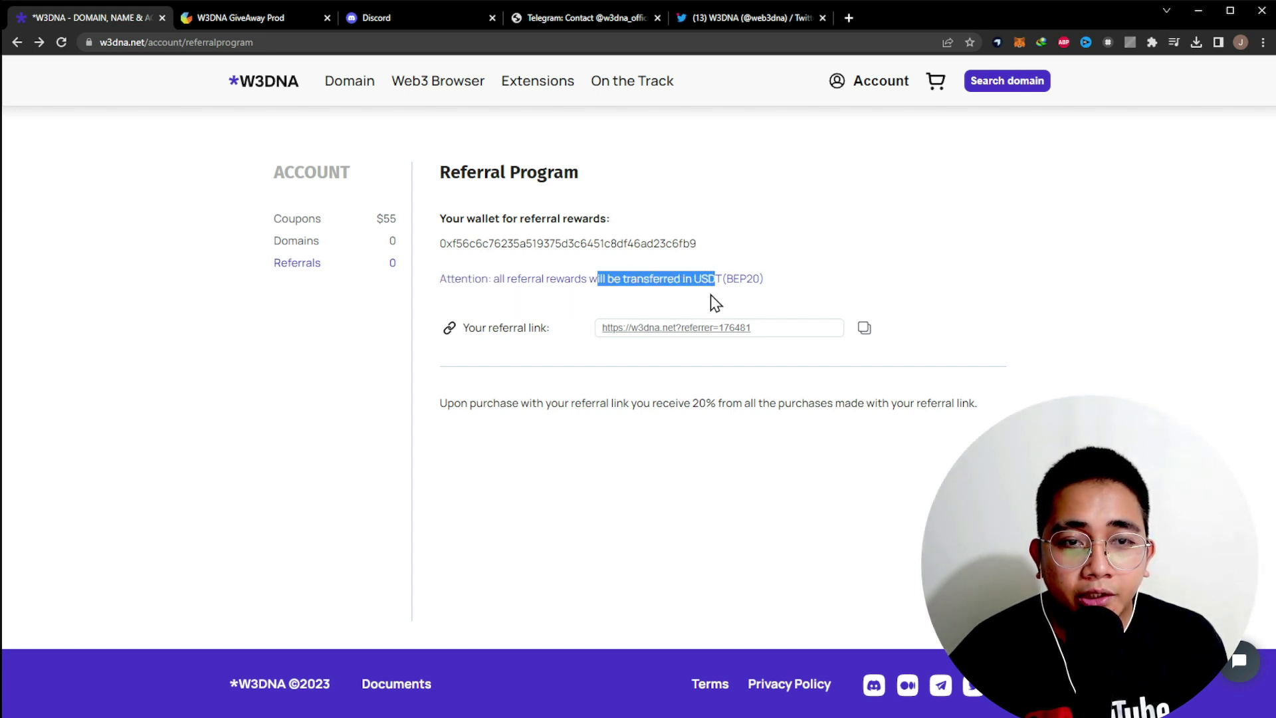
{"action": "left_click", "coordinate": [775, 290]}
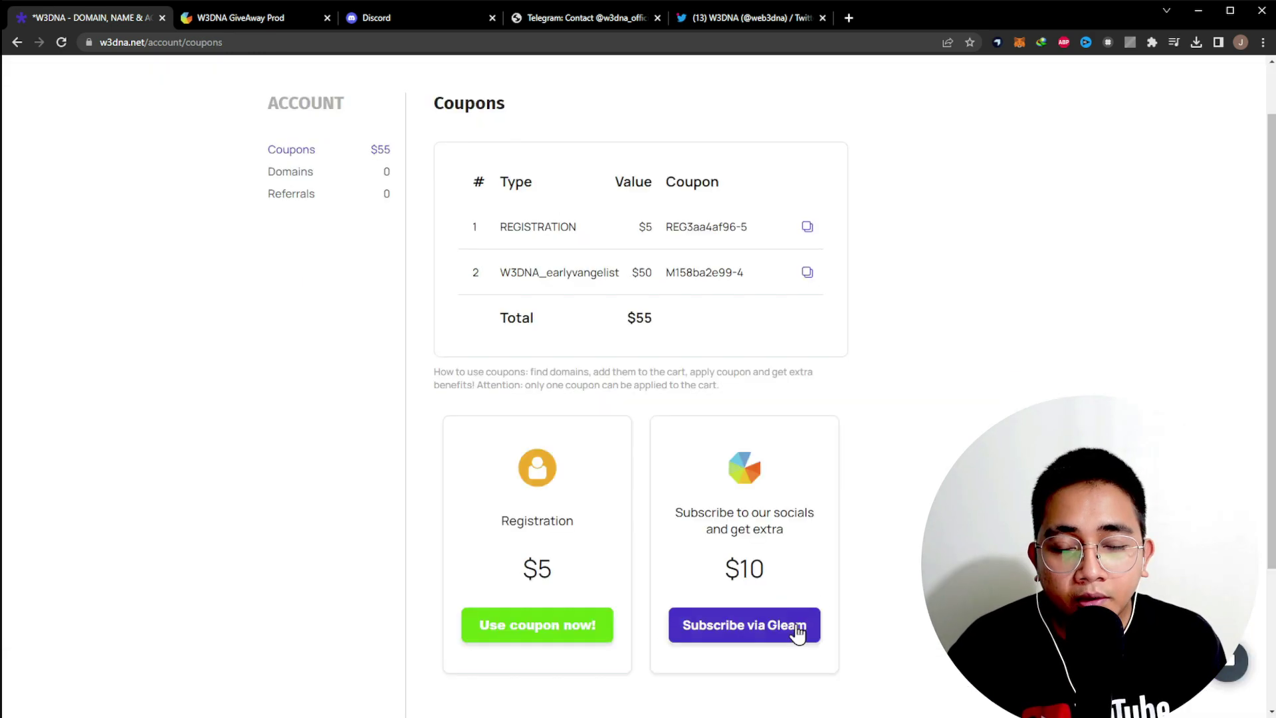
{"action": "scroll", "coordinate": [676, 587], "scroll_direction": "down", "scroll_amount": 1}
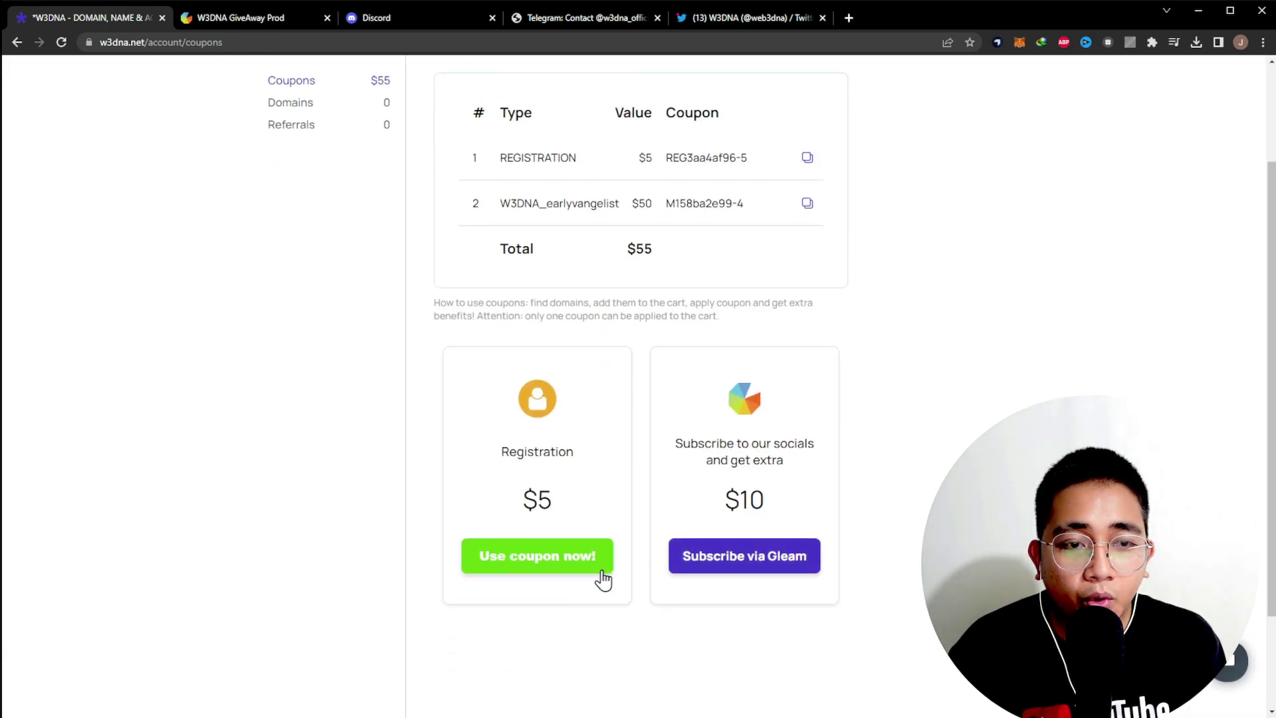
{"action": "left_click", "coordinate": [537, 559]}
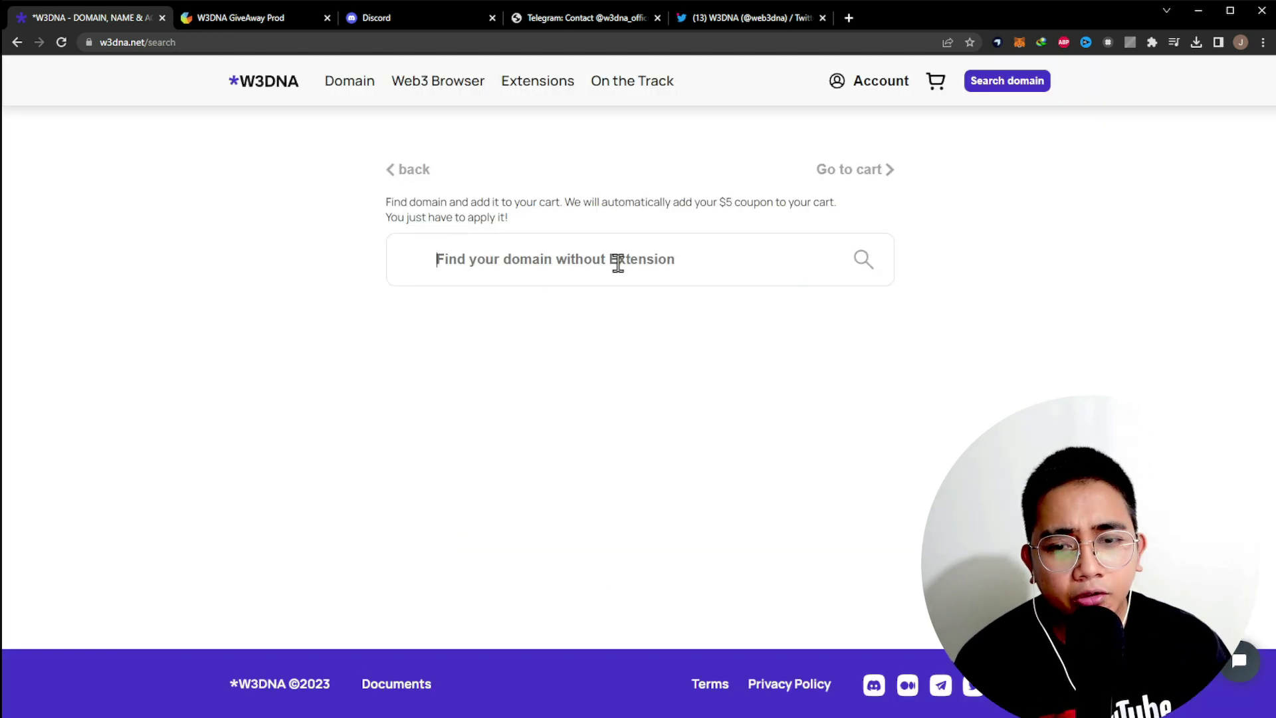
{"action": "type", "text": "juliusnft"}
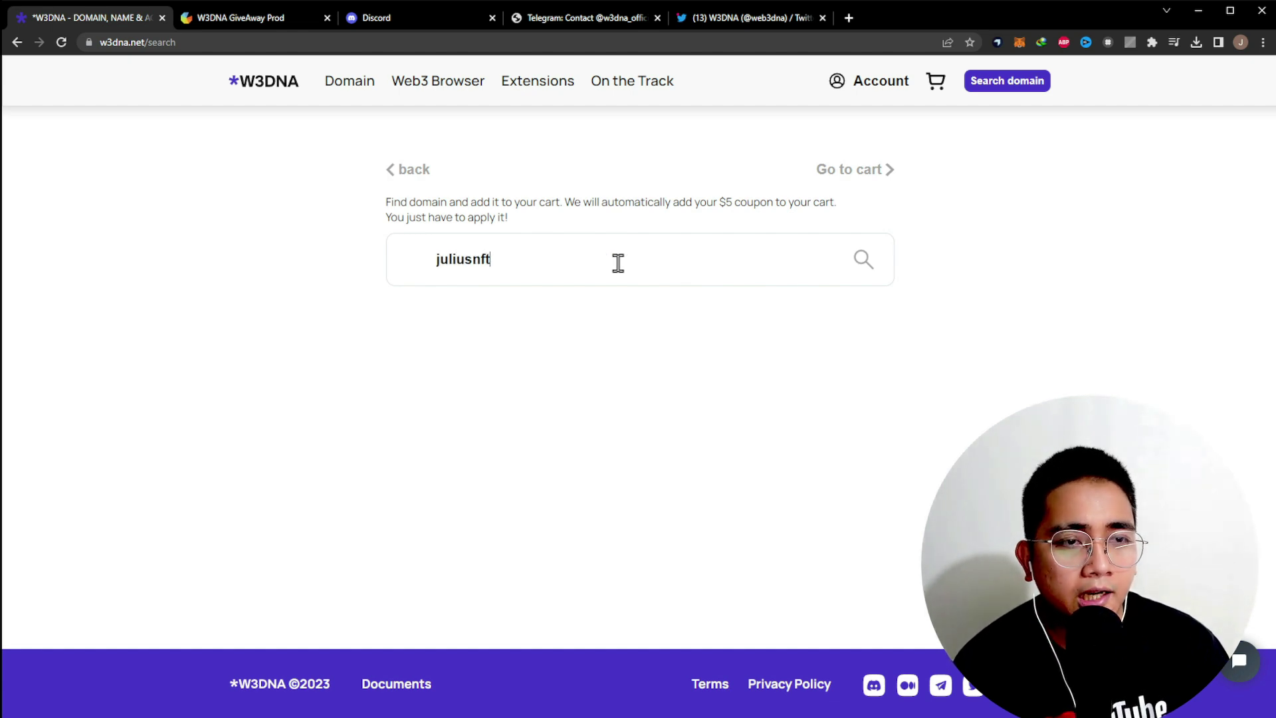
{"action": "key", "text": "Return"}
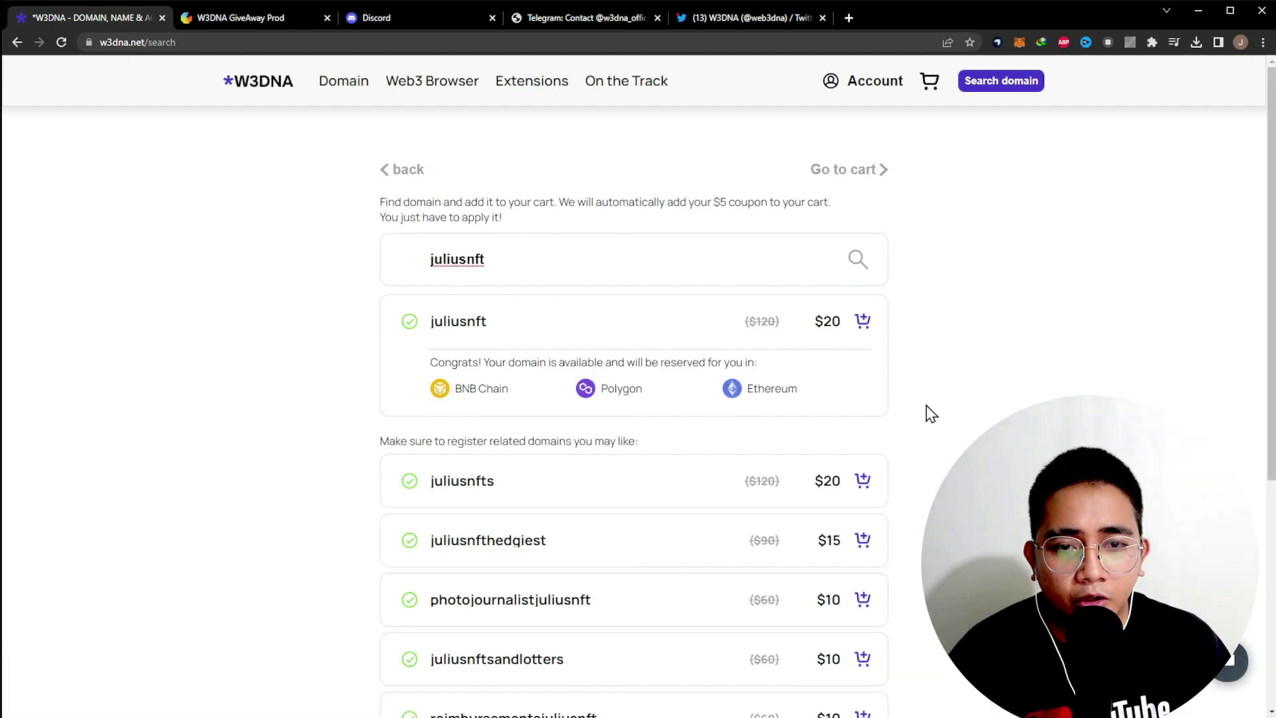
{"action": "left_click_drag", "start_coordinate": [479, 361], "coordinate": [683, 356]}
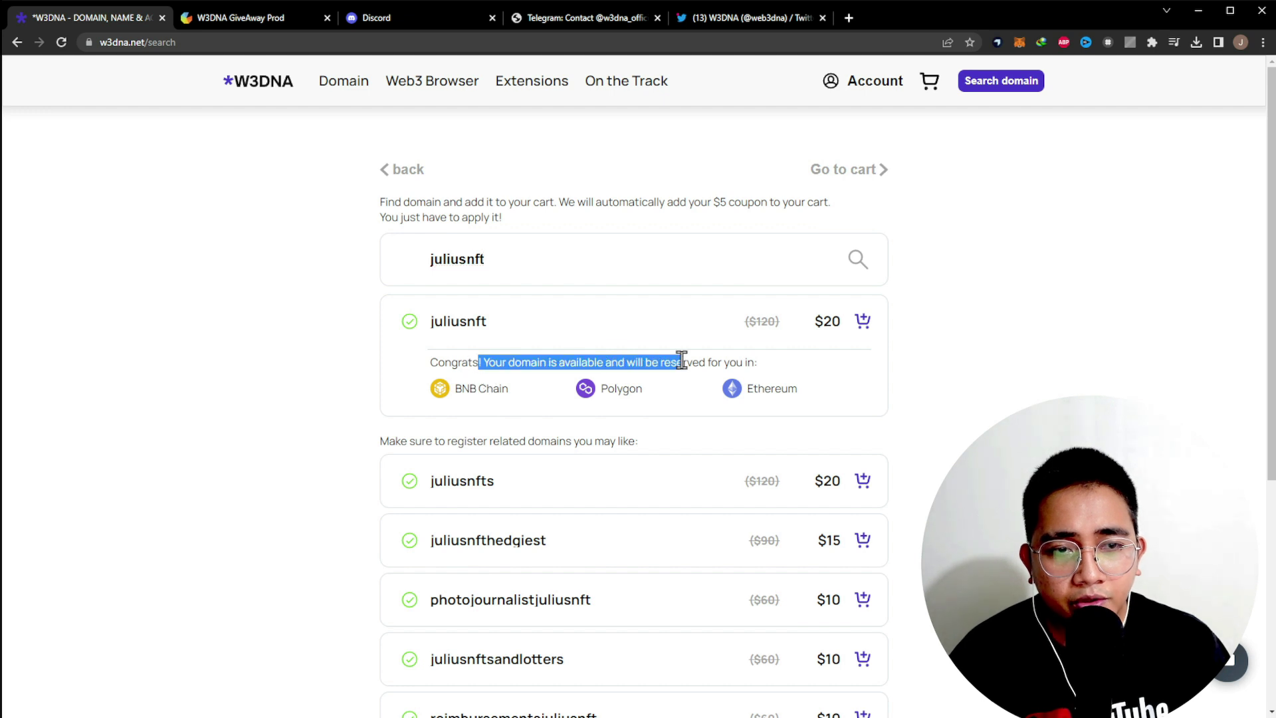
{"action": "left_click", "coordinate": [776, 369]}
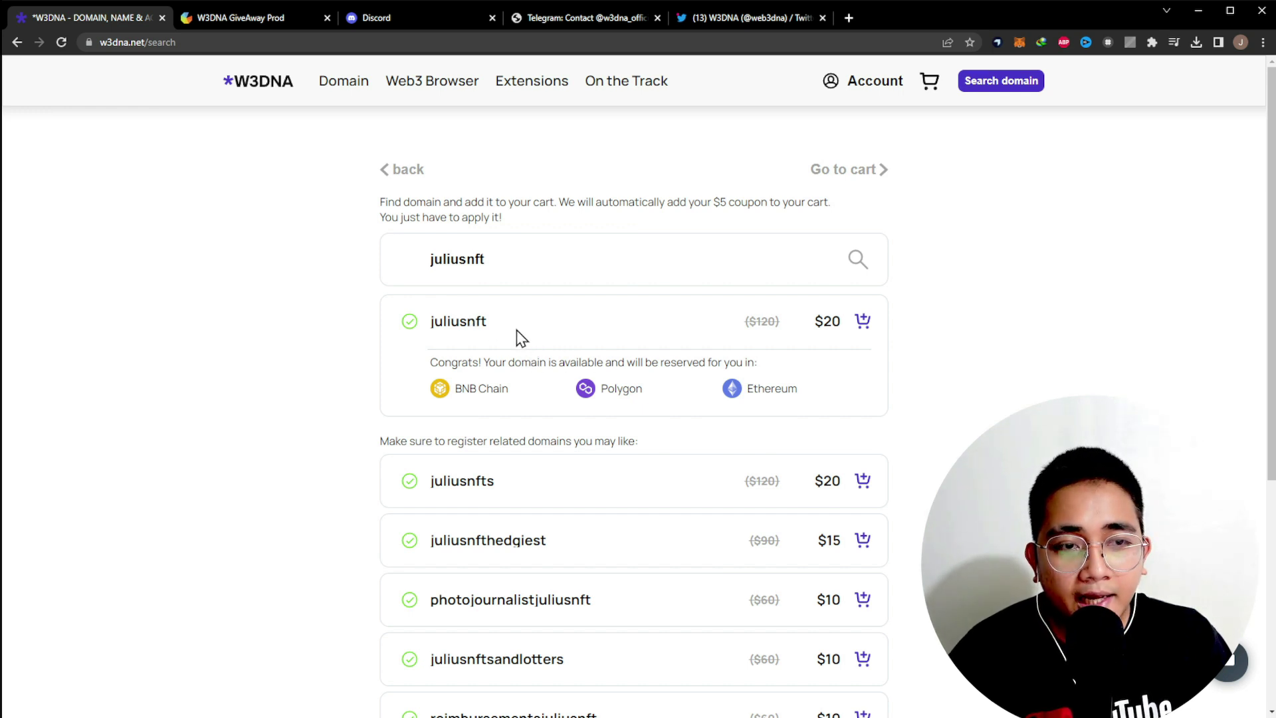
{"action": "scroll", "coordinate": [607, 403], "scroll_direction": "down", "scroll_amount": 2}
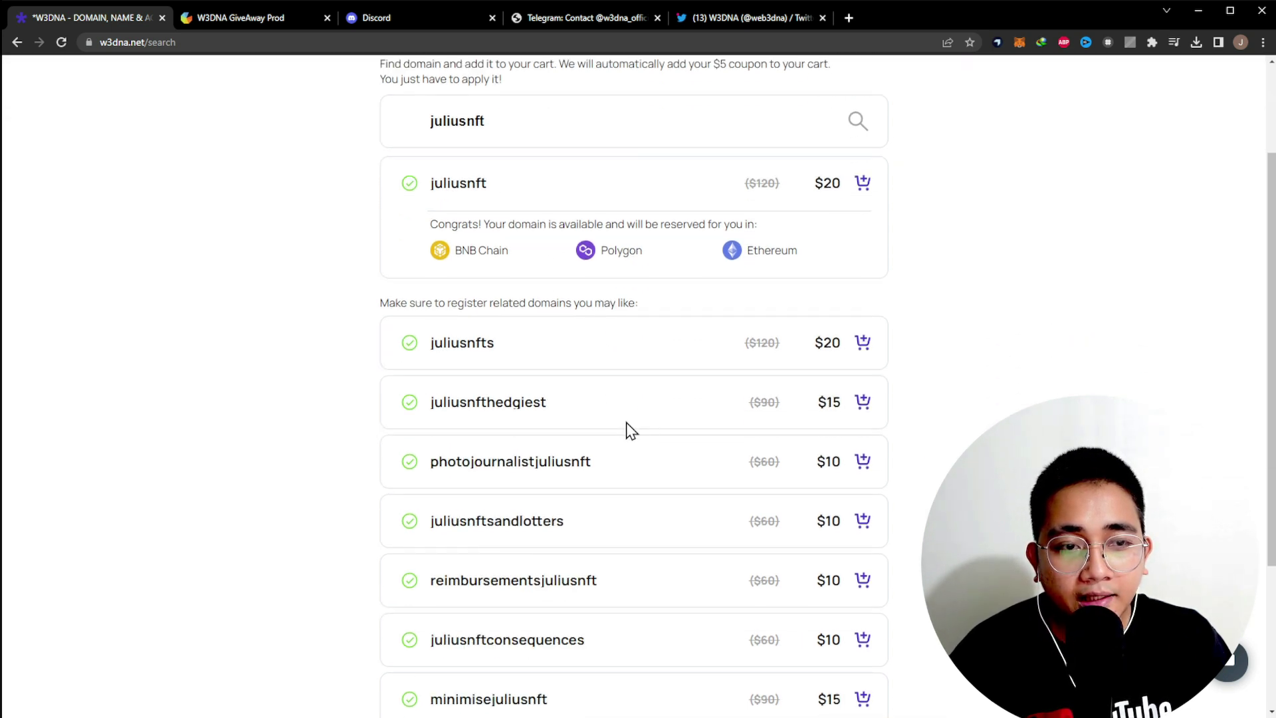
{"action": "left_click_drag", "start_coordinate": [399, 302], "coordinate": [687, 310]}
{"action": "left_click", "coordinate": [704, 307]}
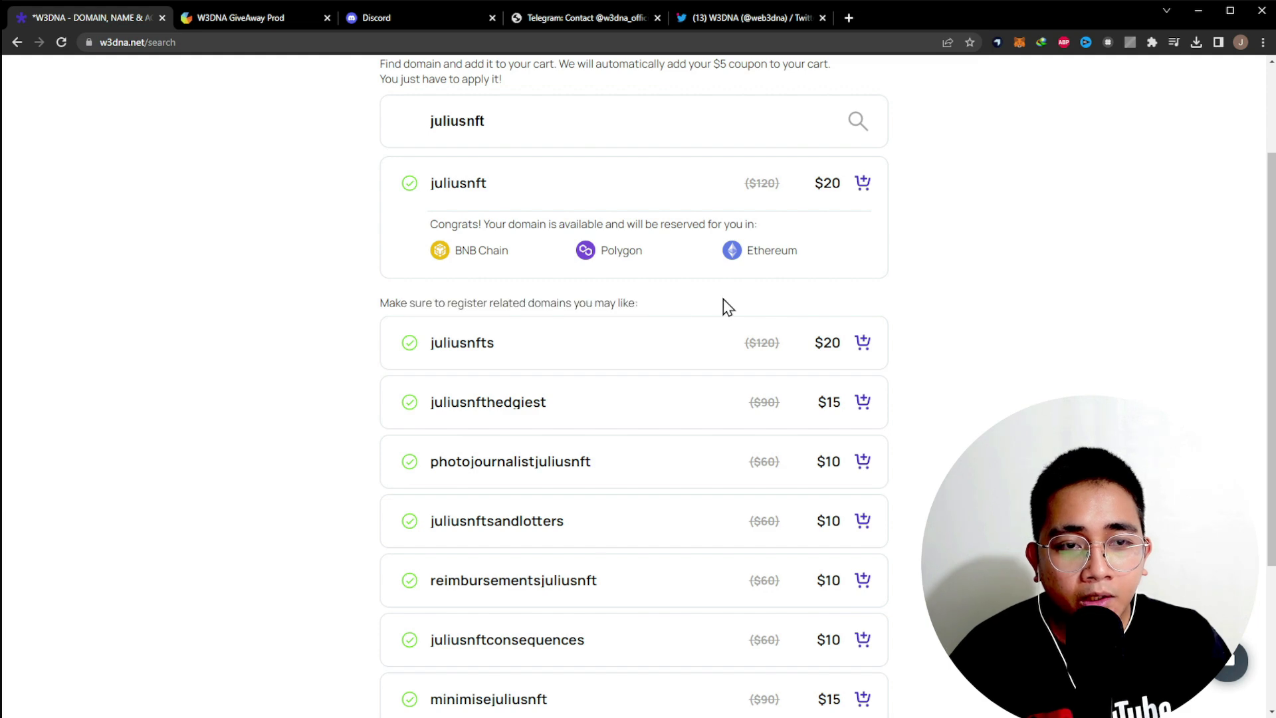
{"action": "scroll", "coordinate": [746, 402], "scroll_direction": "down", "scroll_amount": 3}
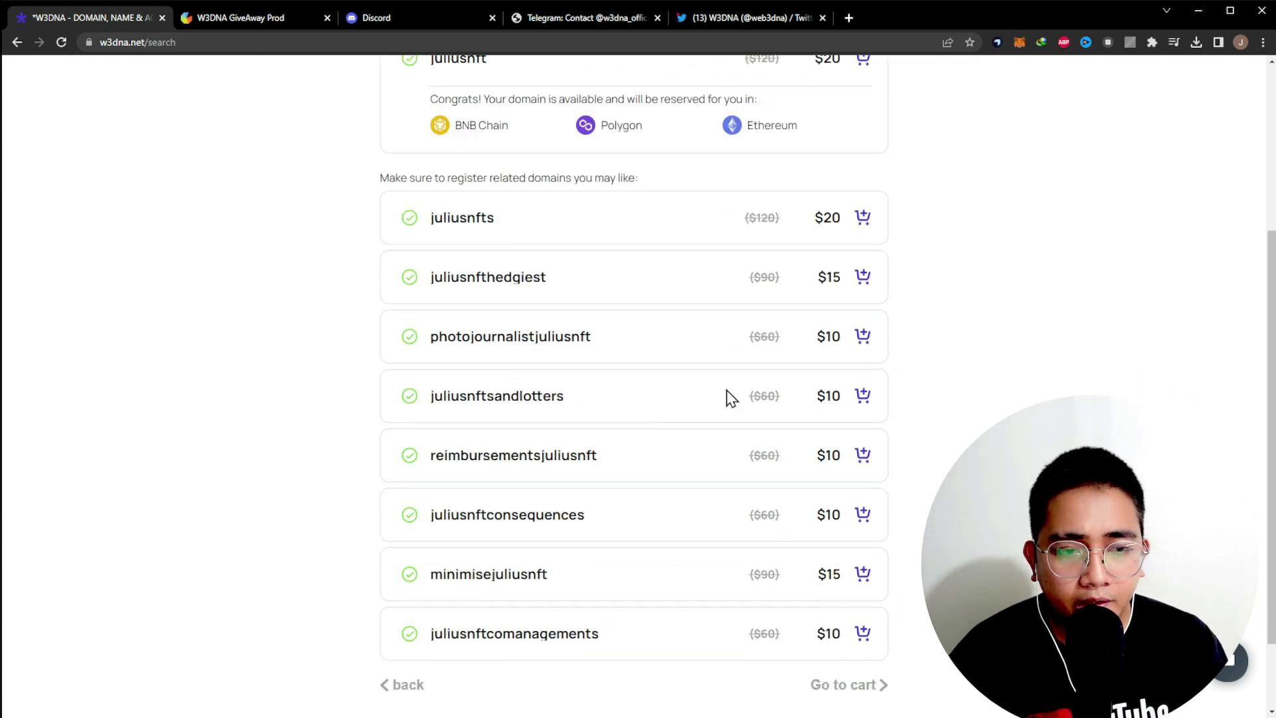
{"action": "scroll", "coordinate": [792, 618], "scroll_direction": "up", "scroll_amount": 5}
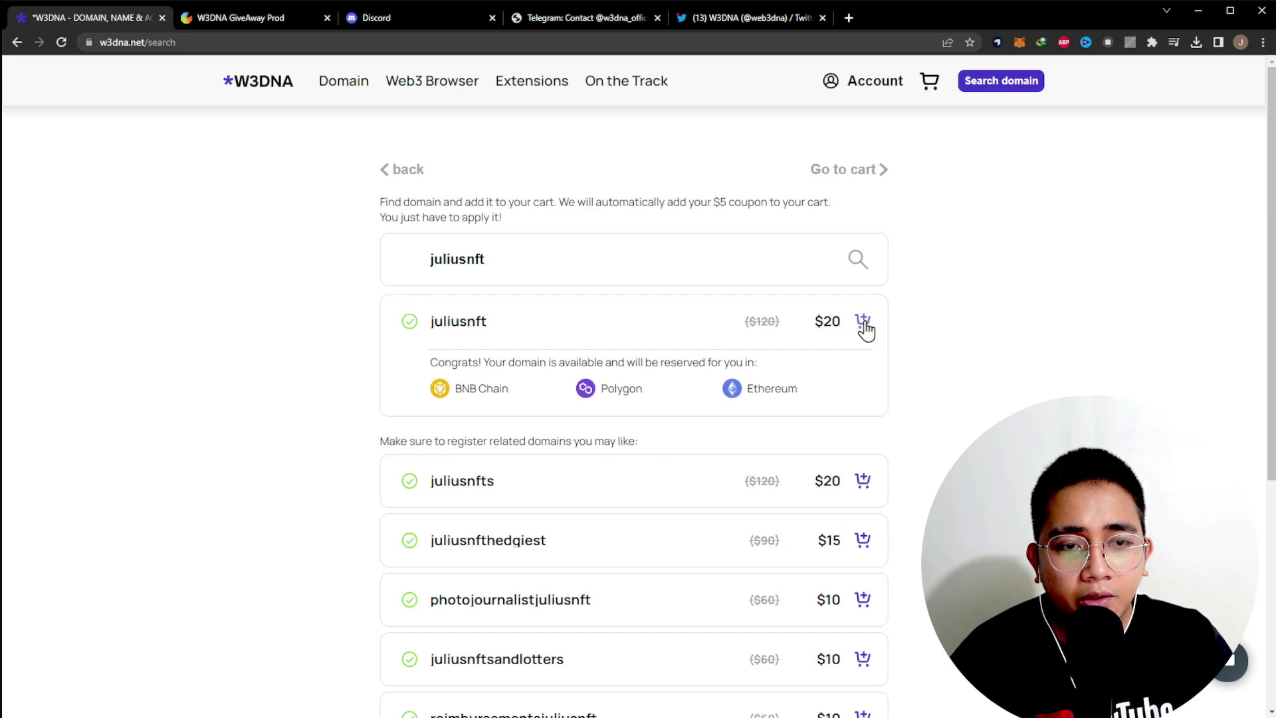
{"action": "scroll", "coordinate": [724, 589], "scroll_direction": "down", "scroll_amount": 2}
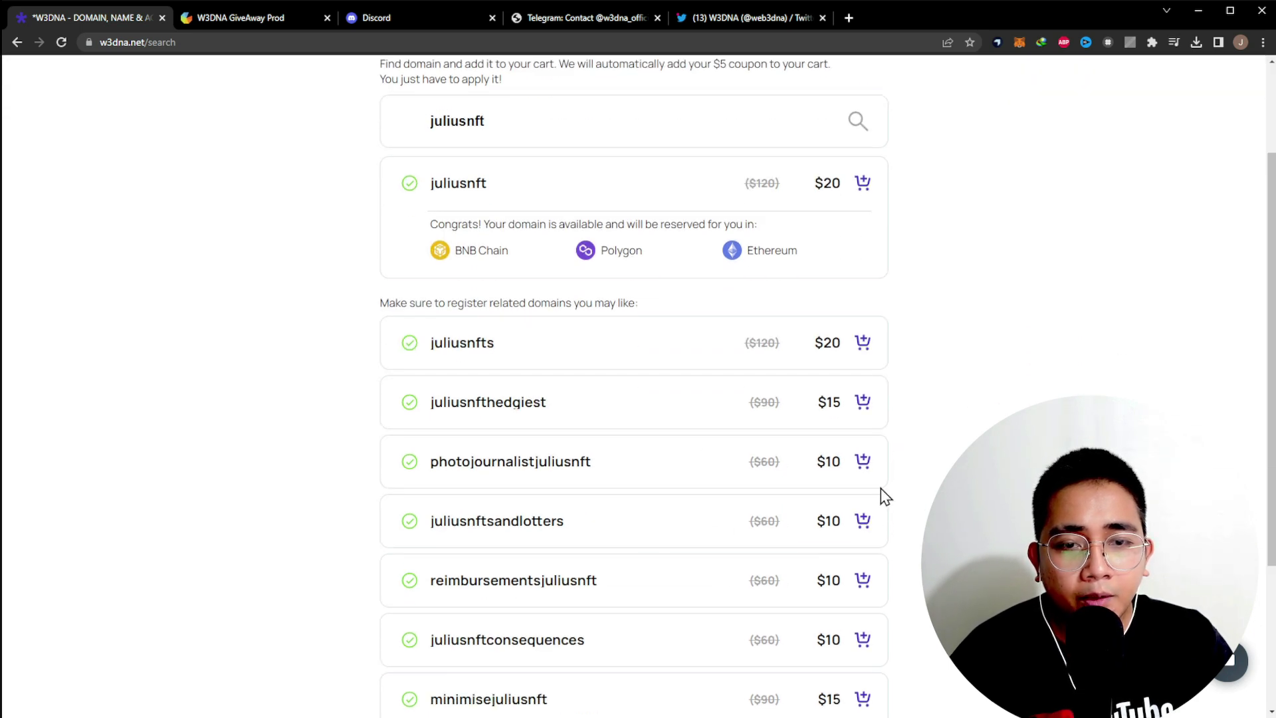
{"action": "scroll", "coordinate": [549, 361], "scroll_direction": "up", "scroll_amount": 2}
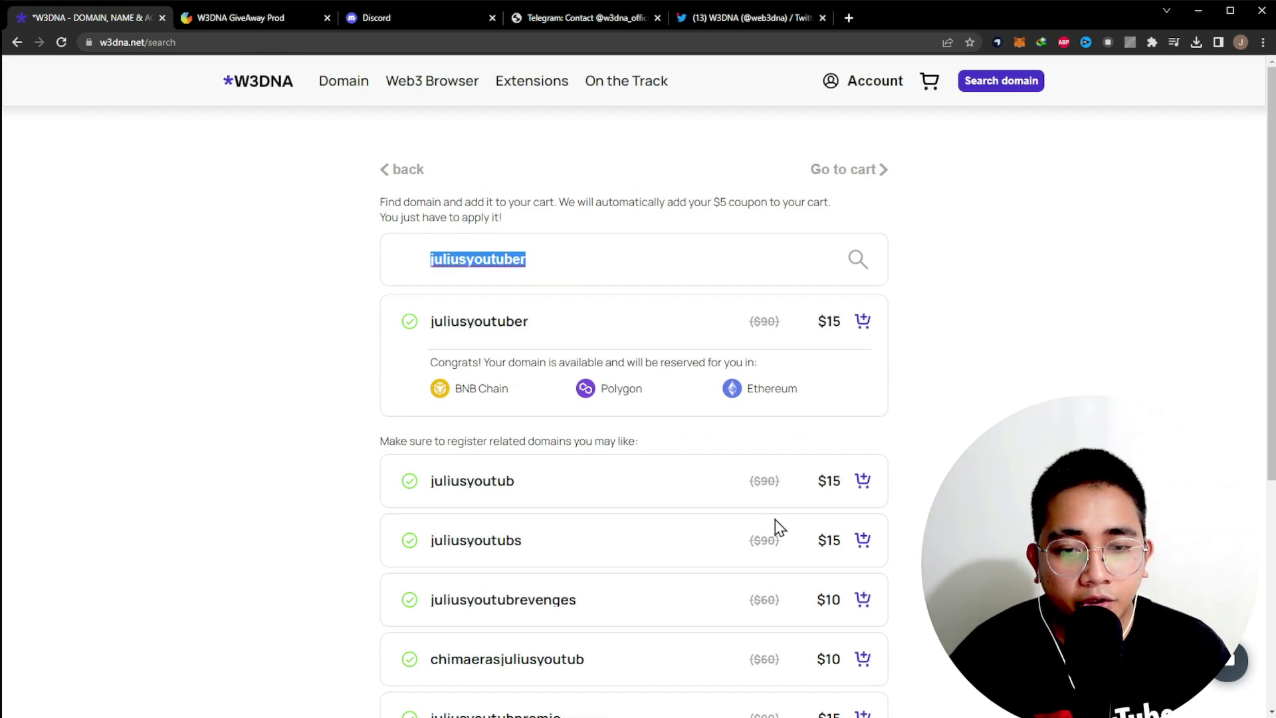
- Add juliusyoutuber ($15, down from $90) to the cart and open the cart
{"action": "scroll", "coordinate": [775, 525], "scroll_direction": "down", "scroll_amount": 4}
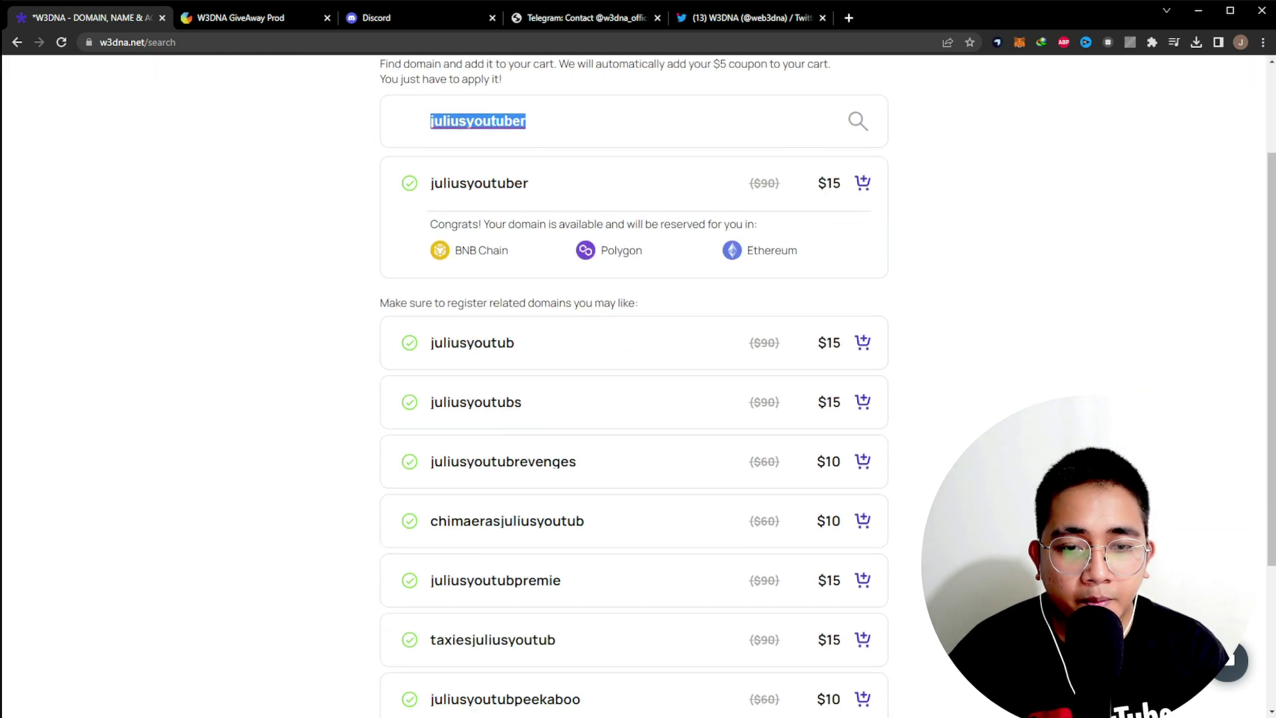
{"action": "scroll", "coordinate": [910, 561], "scroll_direction": "up", "scroll_amount": 2}
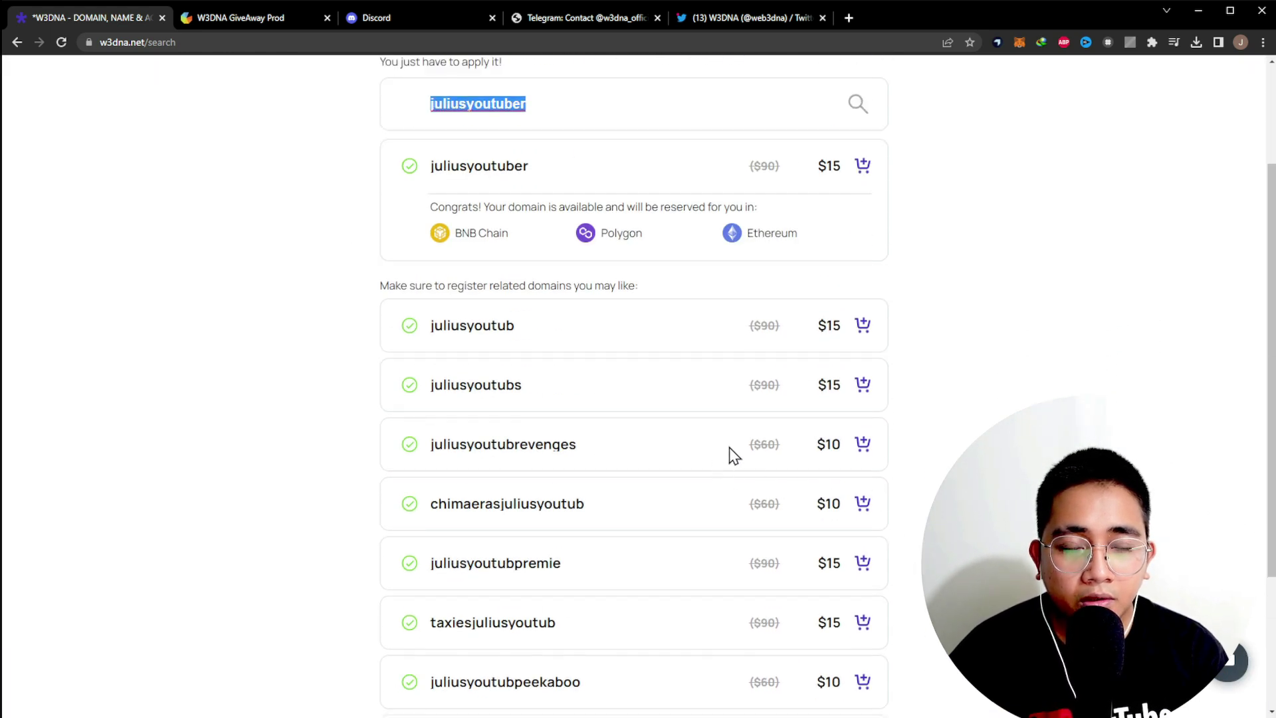
{"action": "scroll", "coordinate": [858, 525], "scroll_direction": "up", "scroll_amount": 2}
{"action": "scroll", "coordinate": [891, 465], "scroll_direction": "down", "scroll_amount": 4}
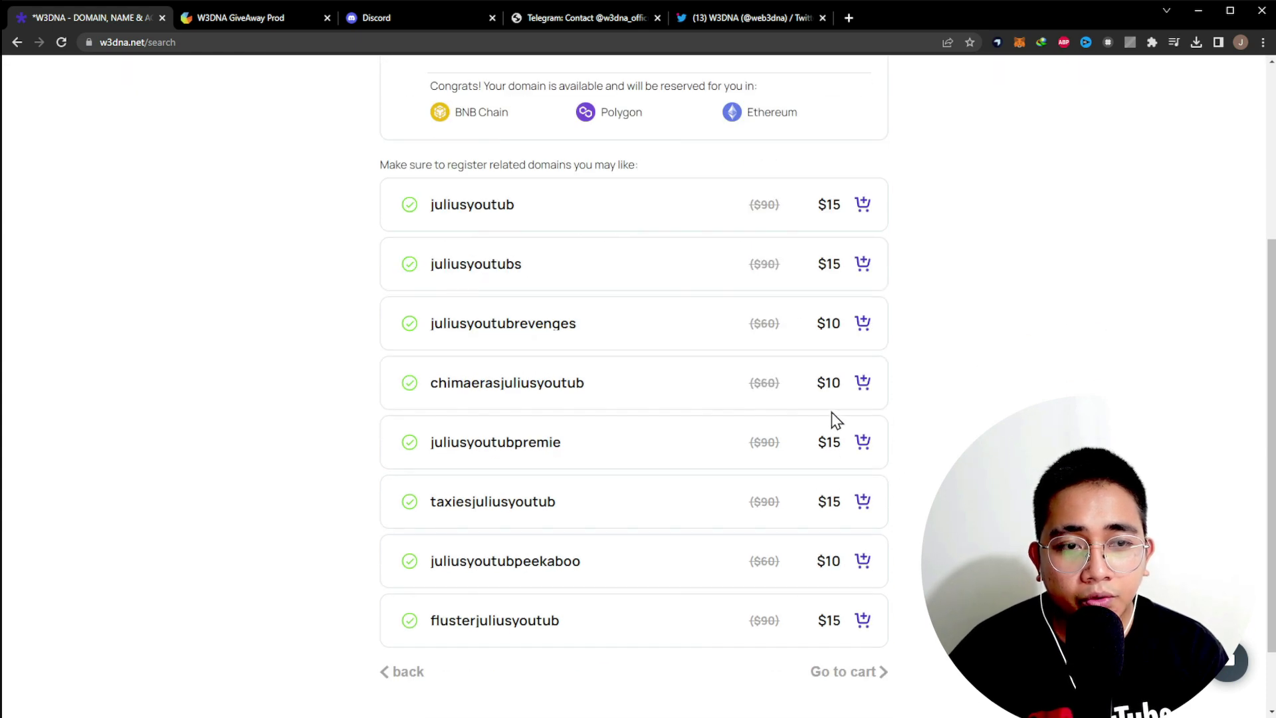
{"action": "scroll", "coordinate": [831, 417], "scroll_direction": "up", "scroll_amount": 4}
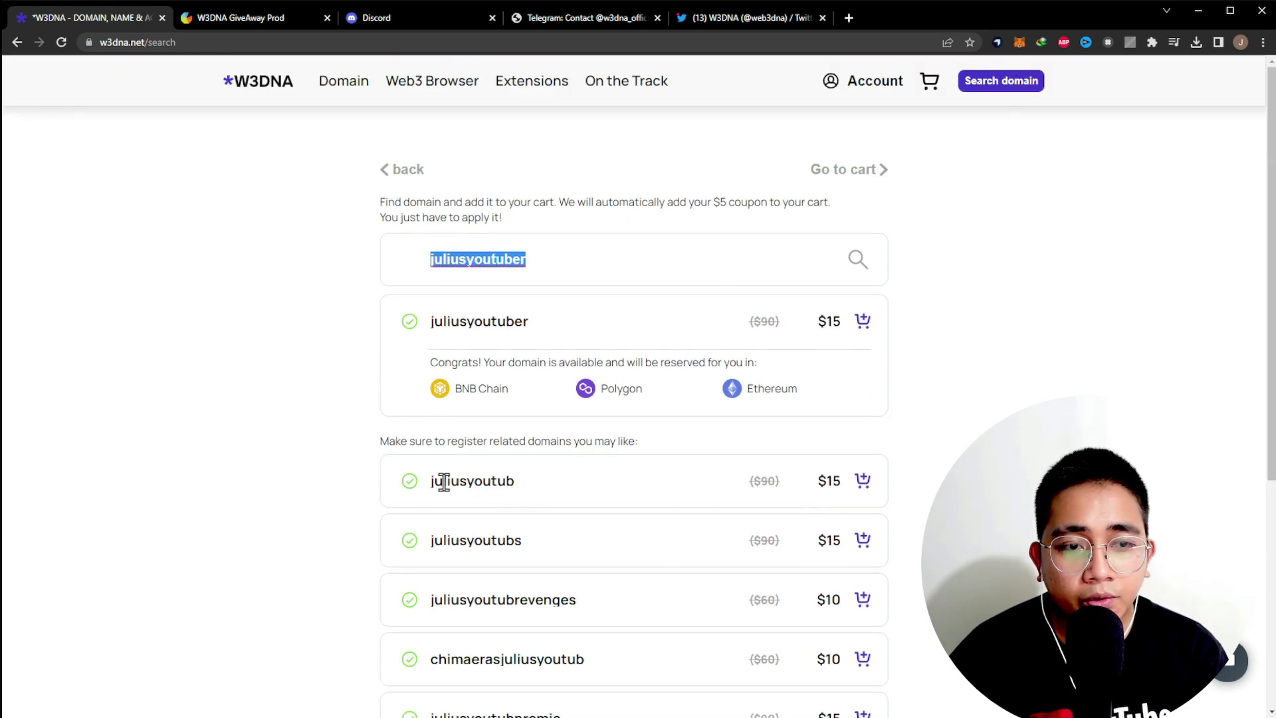
{"action": "left_click_drag", "start_coordinate": [444, 482], "coordinate": [578, 490]}
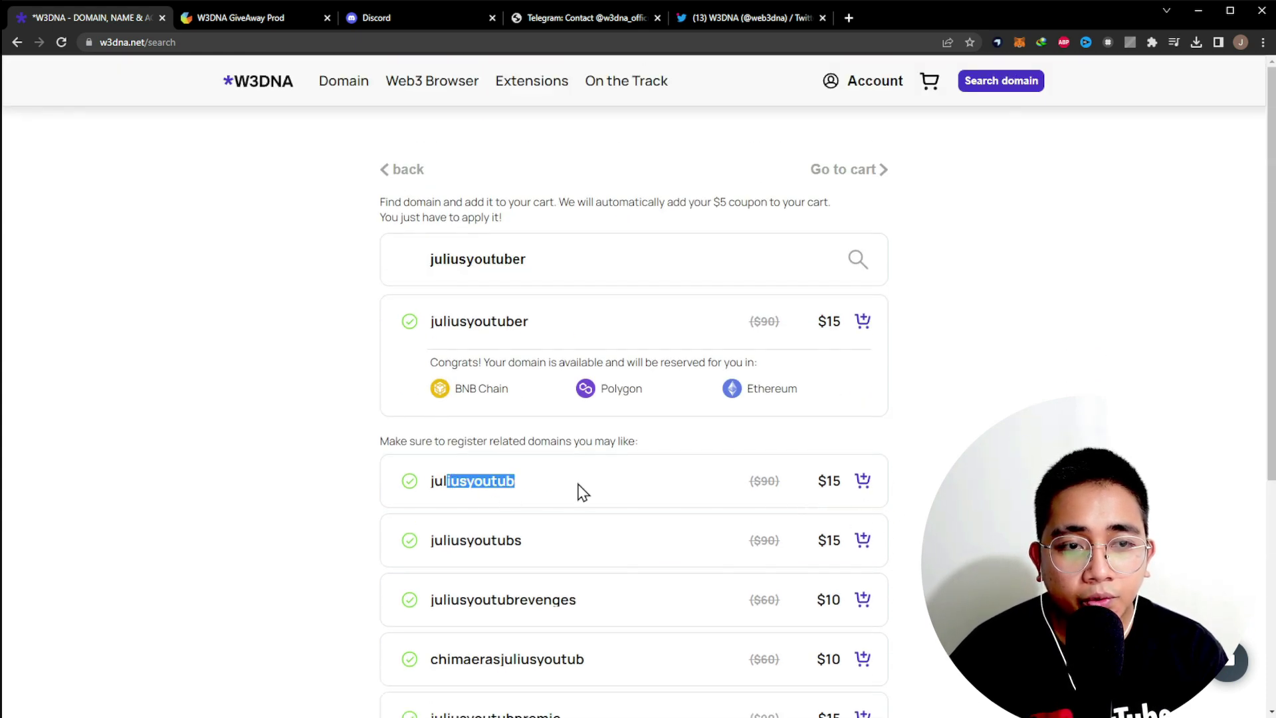
{"action": "left_click", "coordinate": [860, 332]}
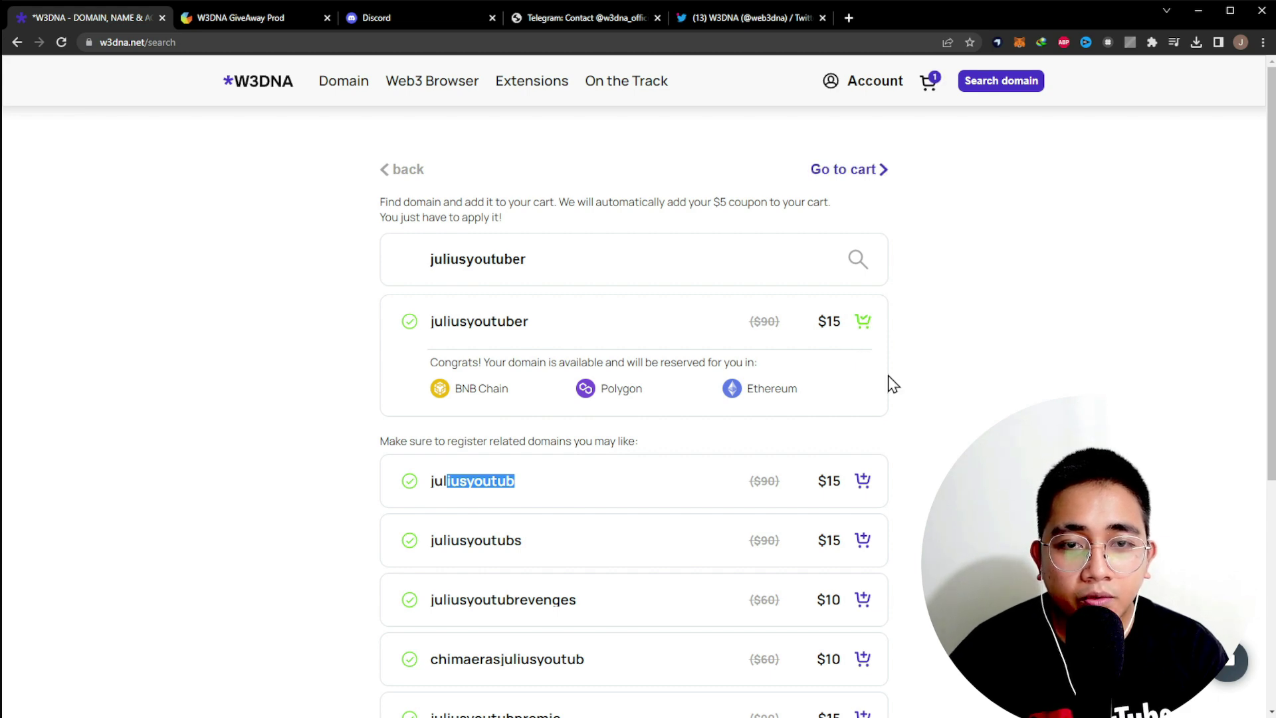
{"action": "left_click", "coordinate": [931, 93]}
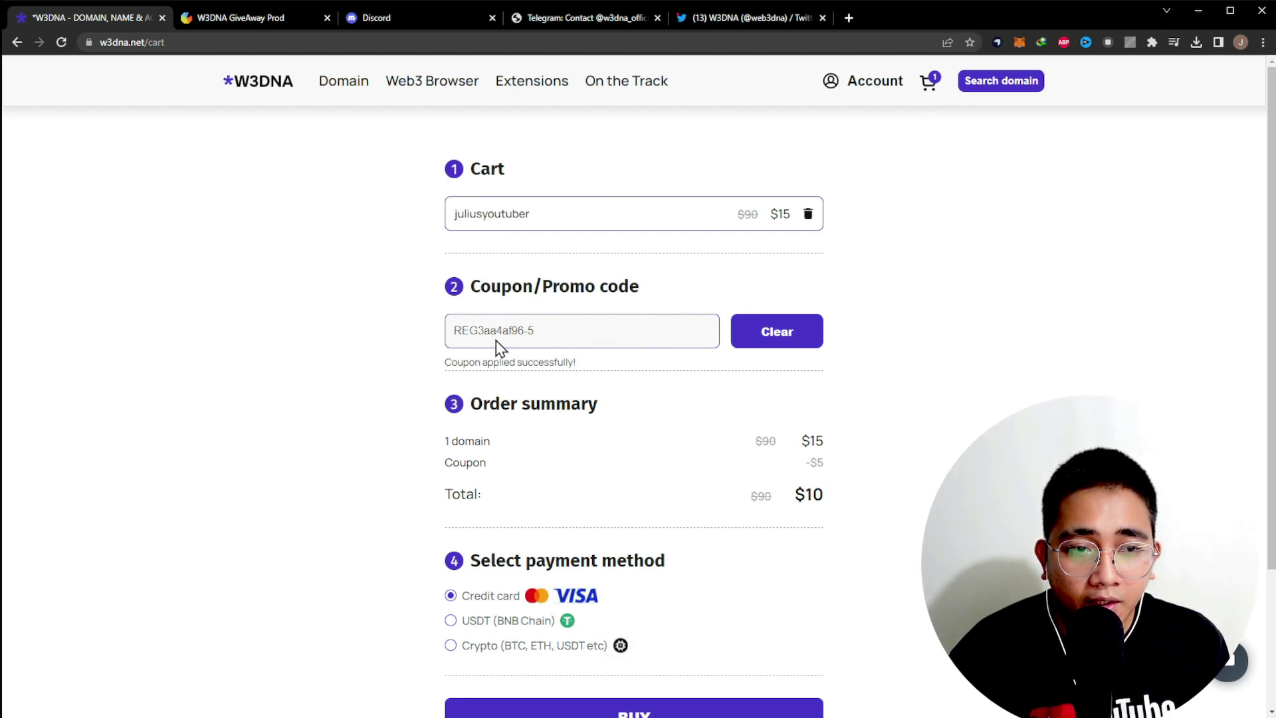
{"action": "left_click_drag", "start_coordinate": [741, 503], "coordinate": [875, 508]}
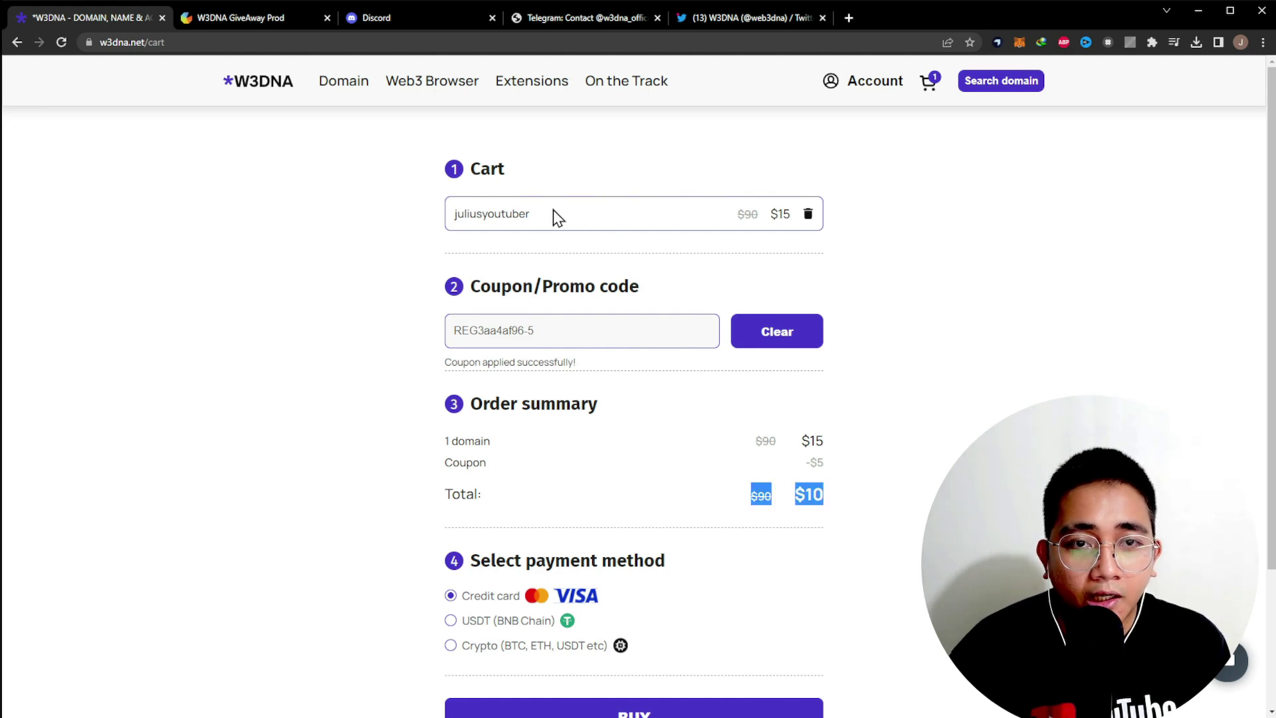
{"action": "left_click_drag", "start_coordinate": [466, 212], "coordinate": [632, 217]}
{"action": "left_click", "coordinate": [632, 217]}
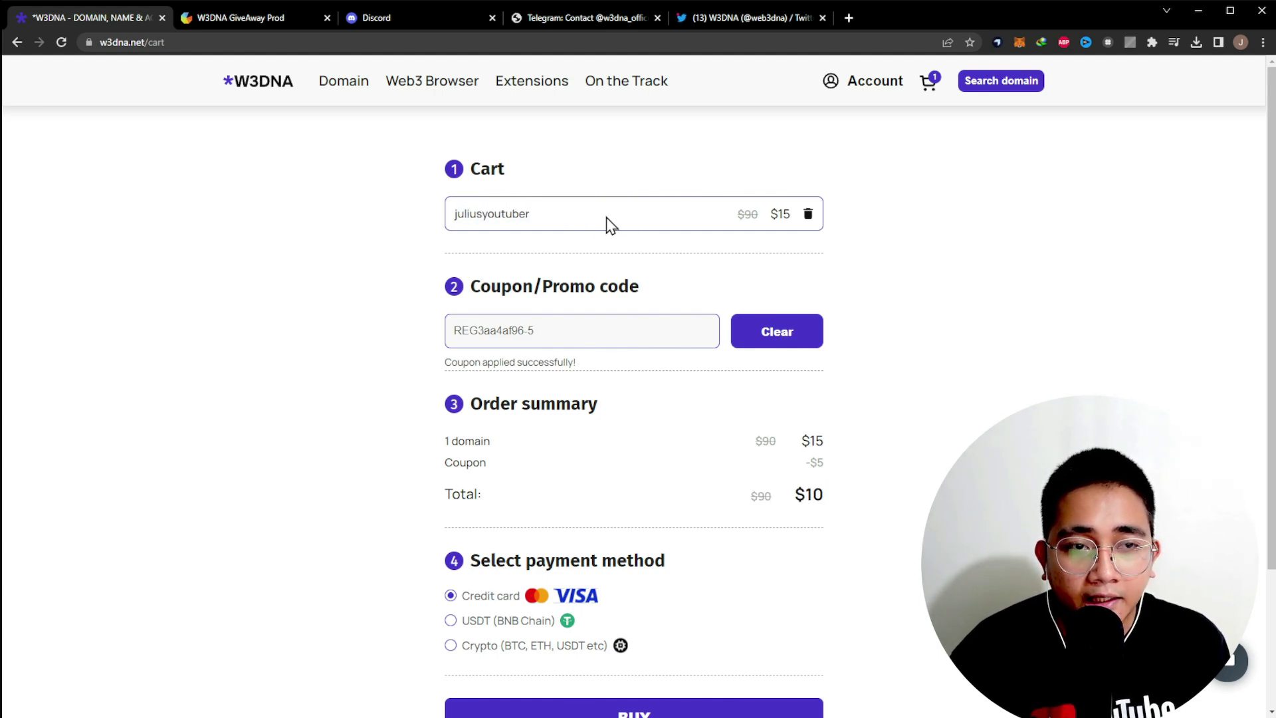
{"action": "scroll", "coordinate": [559, 466], "scroll_direction": "down", "scroll_amount": 2}
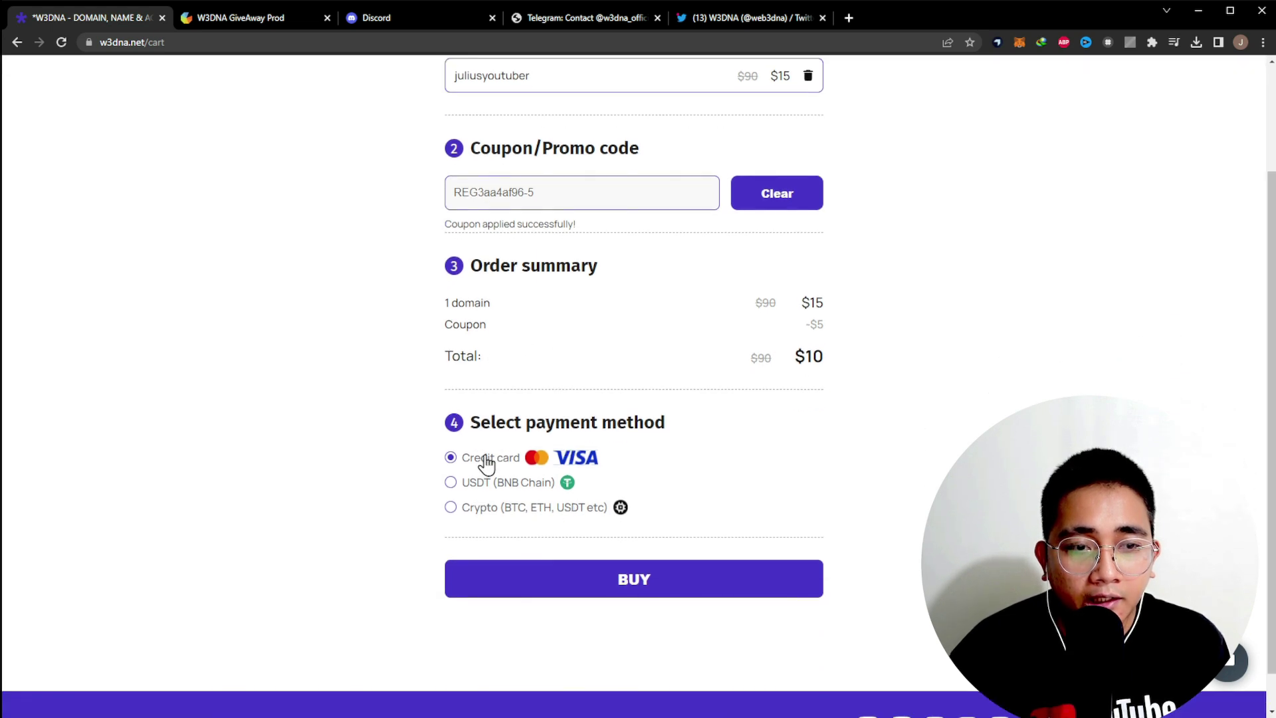
{"action": "left_click_drag", "start_coordinate": [516, 429], "coordinate": [691, 428]}
- Select USDT (BNB Chain) as payment and place the juliusyoutuber order
{"action": "left_click", "coordinate": [762, 452]}
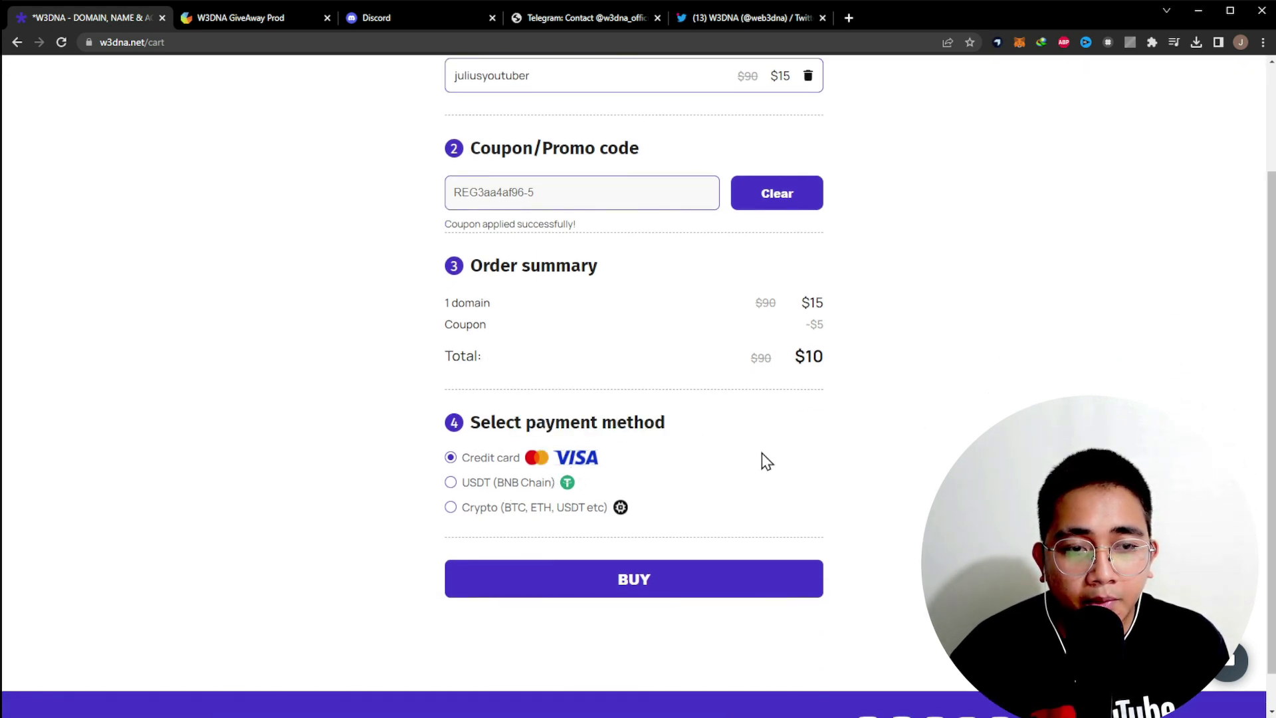
{"action": "left_click", "coordinate": [485, 484]}
{"action": "left_click", "coordinate": [545, 507]}
{"action": "left_click", "coordinate": [490, 483]}
{"action": "left_click", "coordinate": [563, 575]}
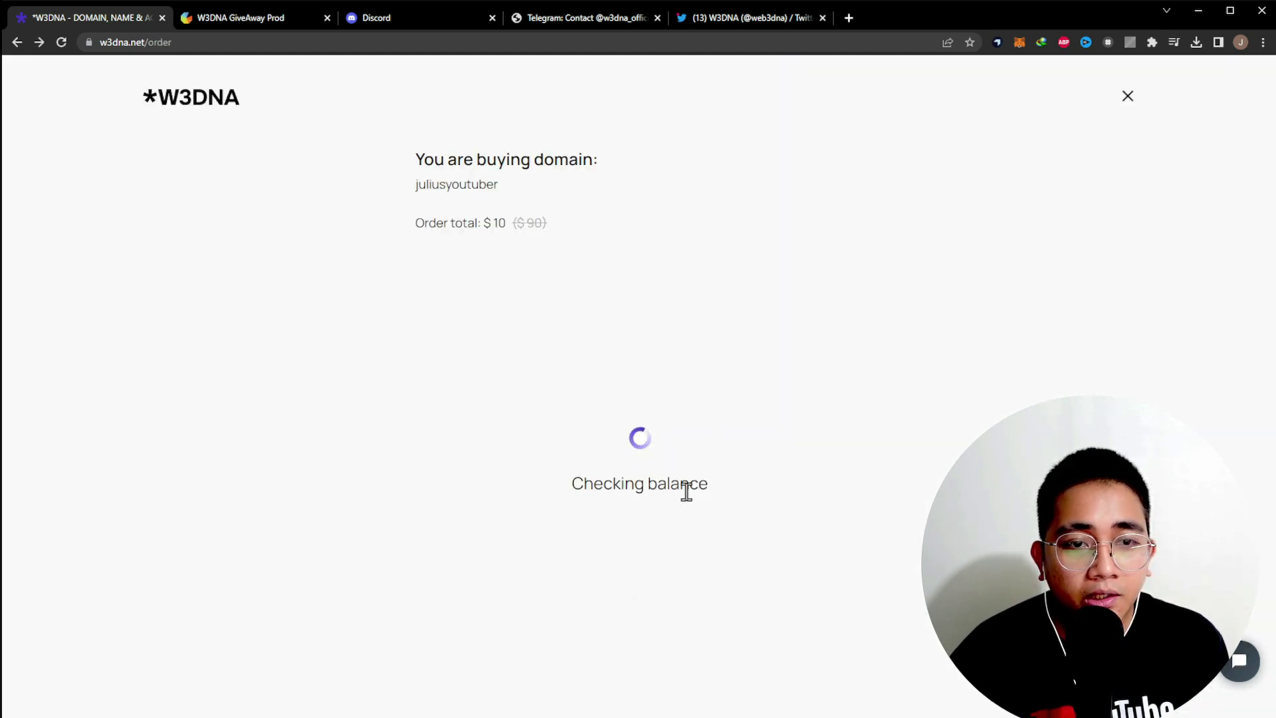
- Read the 0 $USDT insufficient-balance message and close the order page
{"action": "left_click_drag", "start_coordinate": [516, 426], "coordinate": [801, 428]}
{"action": "left_click", "coordinate": [849, 445]}
{"action": "left_click_drag", "start_coordinate": [592, 450], "coordinate": [855, 472]}
{"action": "left_click", "coordinate": [854, 470]}
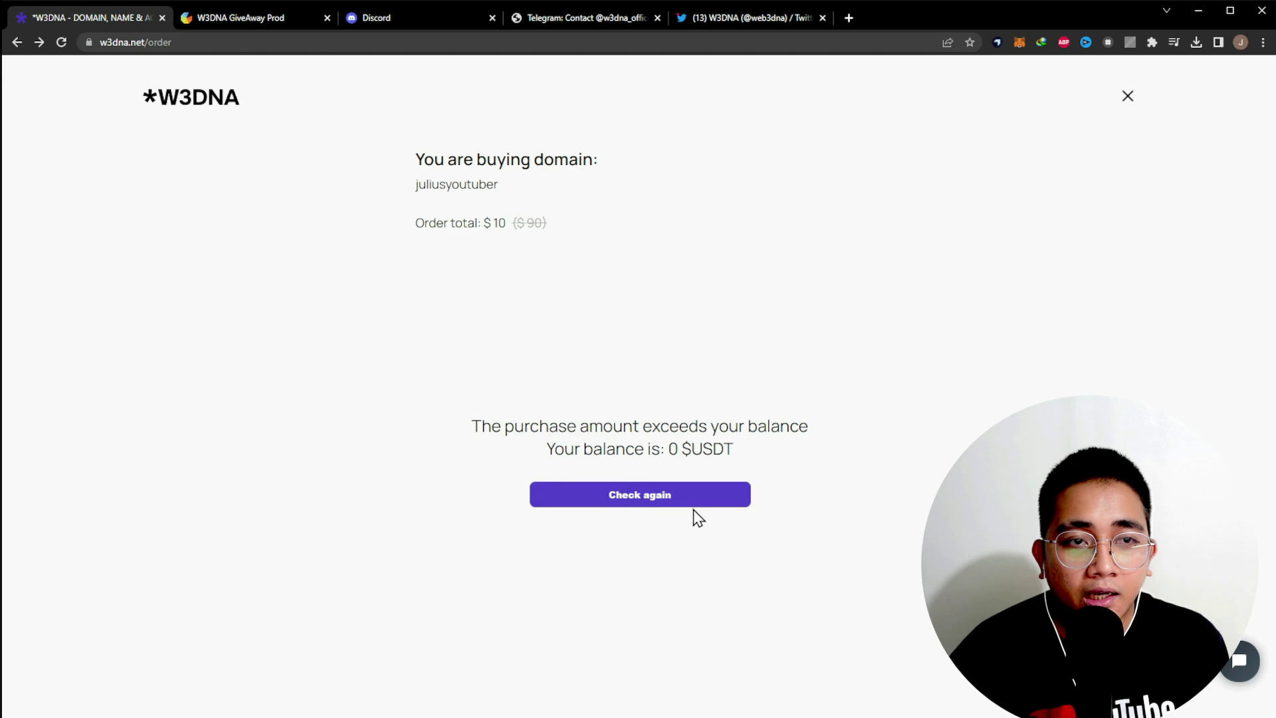
{"action": "left_click", "coordinate": [1128, 97]}
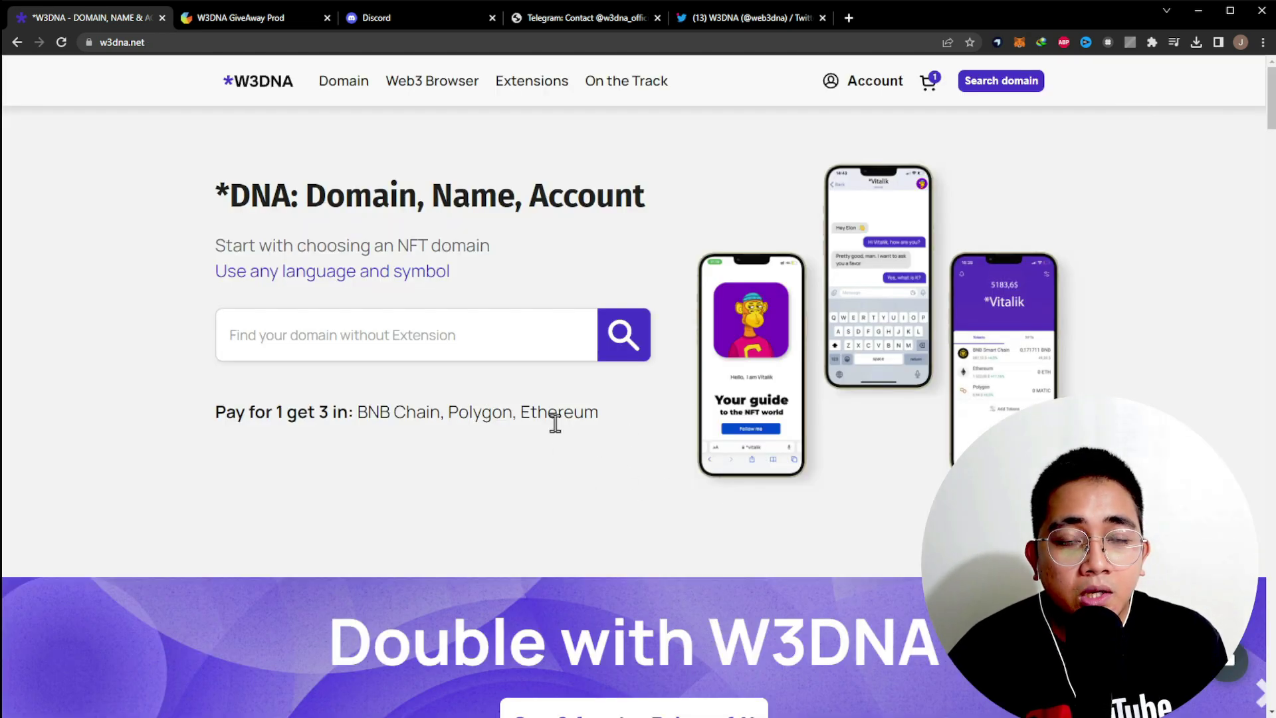
- Search for 'juliusyo' and open the cart holding juliusyoutuber
{"action": "left_click", "coordinate": [993, 89]}
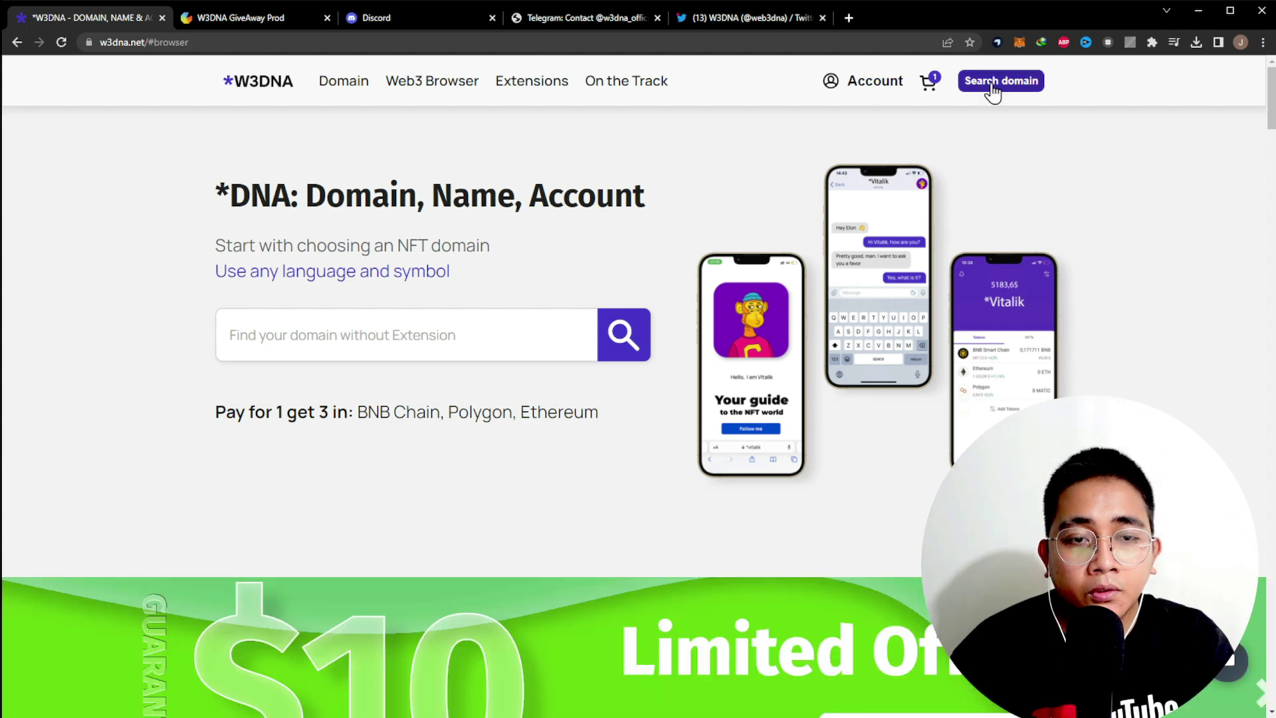
{"action": "left_click", "coordinate": [994, 90]}
{"action": "type", "text": "juliusyoutuber"}
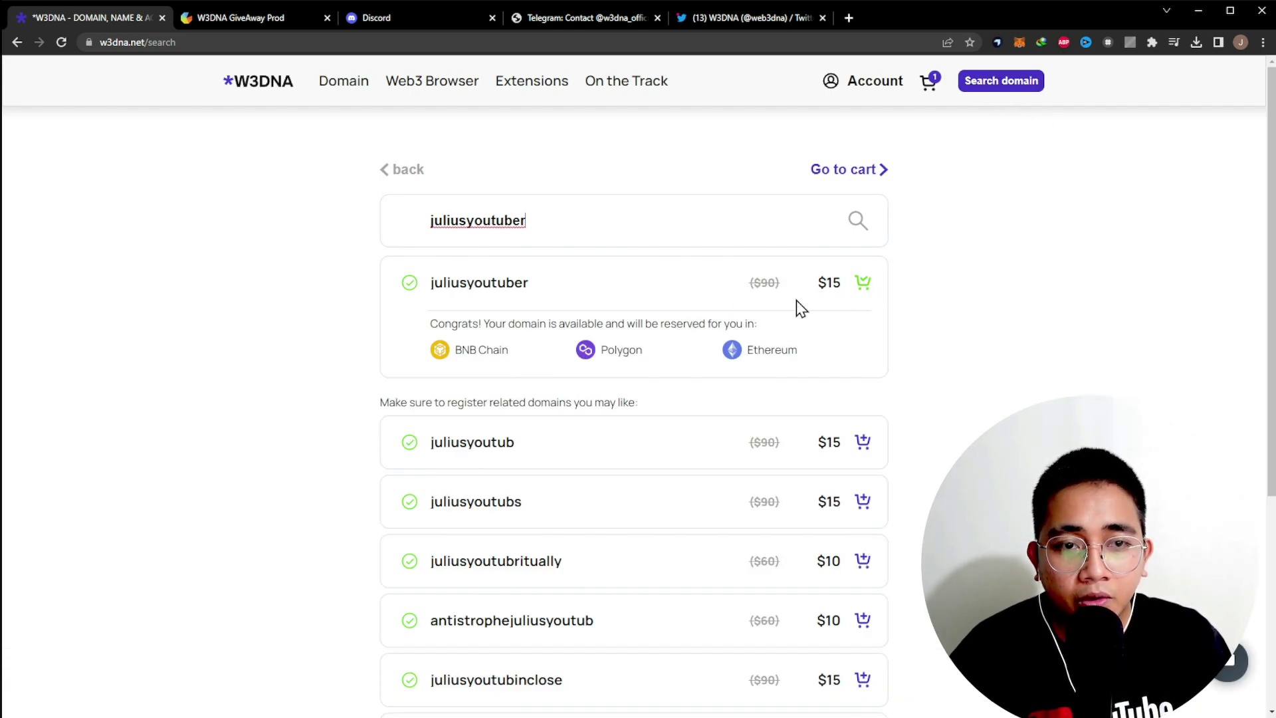
{"action": "left_click", "coordinate": [928, 90]}
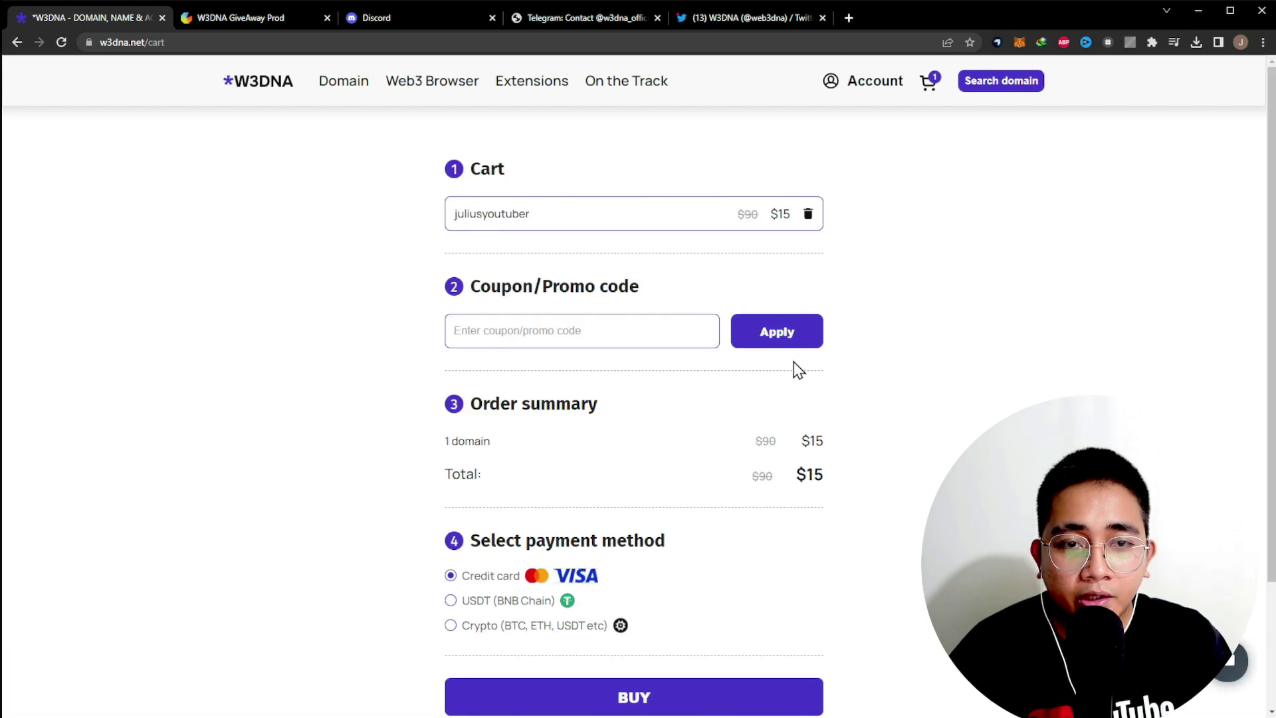
- Paste and apply the $50 coupon code, bringing the total to $0
{"action": "left_click", "coordinate": [597, 339]}
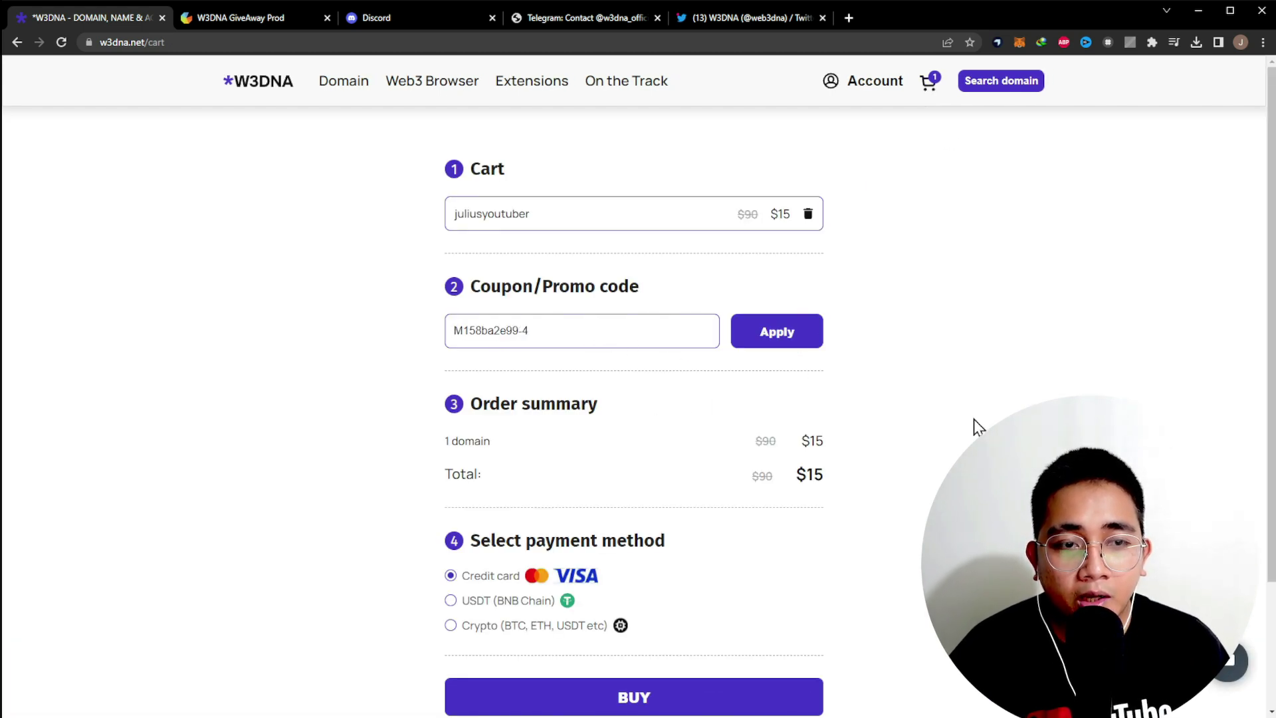
{"action": "left_click", "coordinate": [781, 334]}
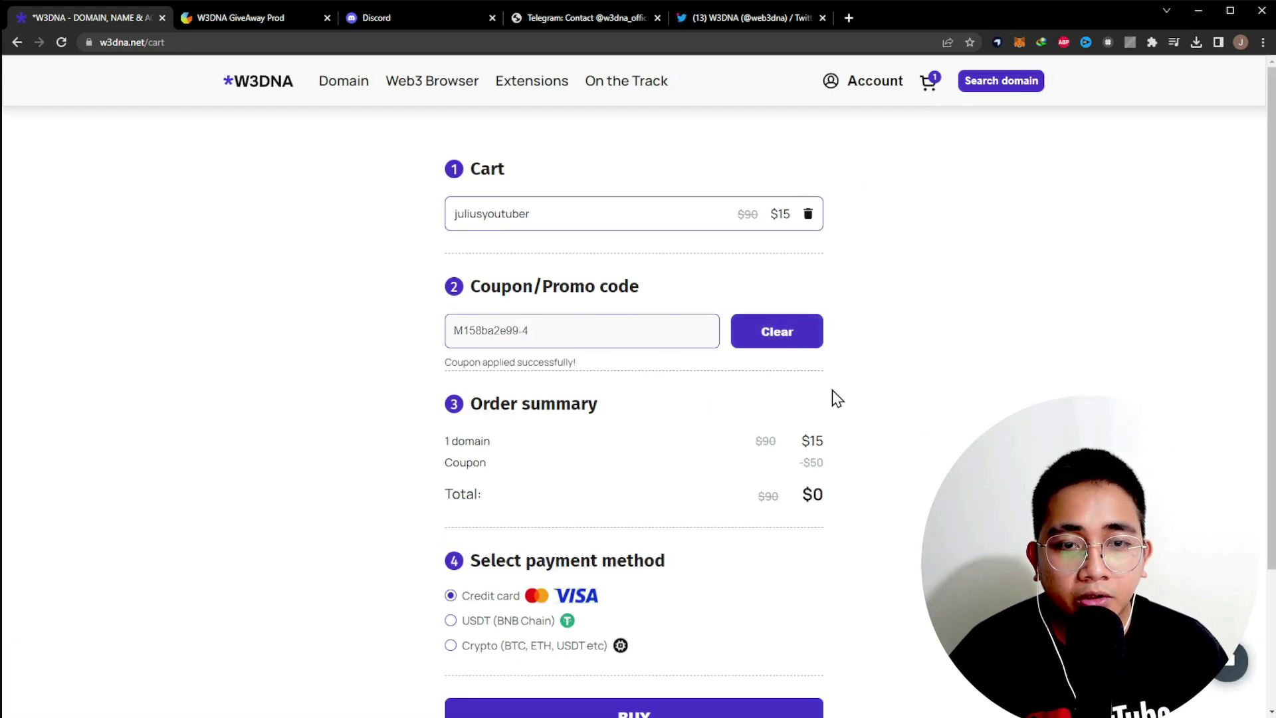
{"action": "left_click_drag", "start_coordinate": [707, 447], "coordinate": [694, 487]}
{"action": "left_click", "coordinate": [695, 486]}
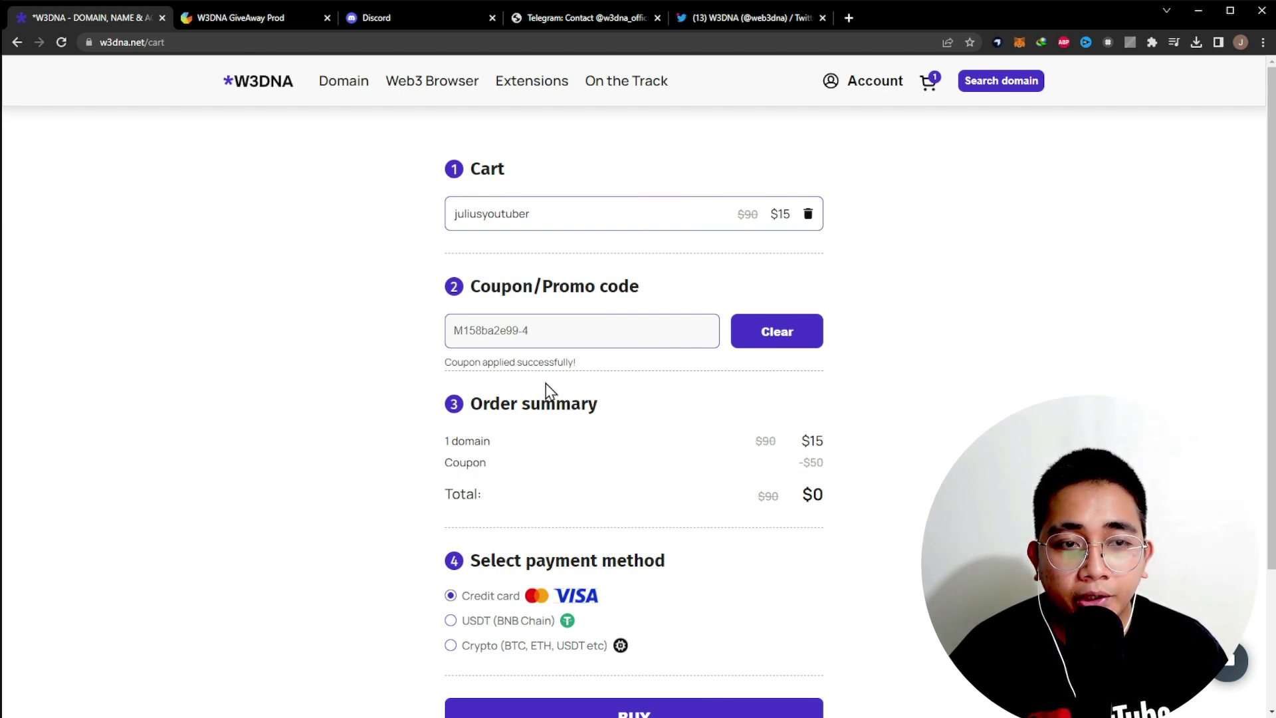
- Switch the payment method from credit card to USDT on BNB Chain
{"action": "scroll", "coordinate": [716, 578], "scroll_direction": "down", "scroll_amount": 3}
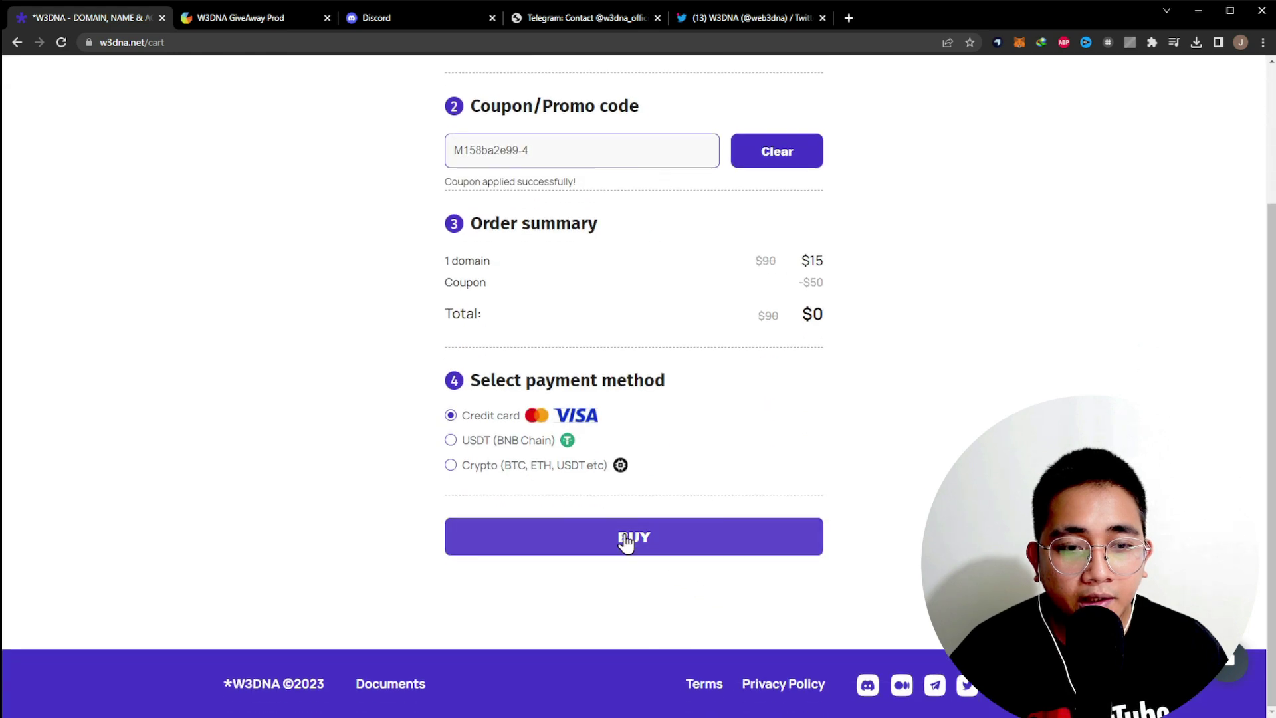
{"action": "left_click", "coordinate": [491, 444]}
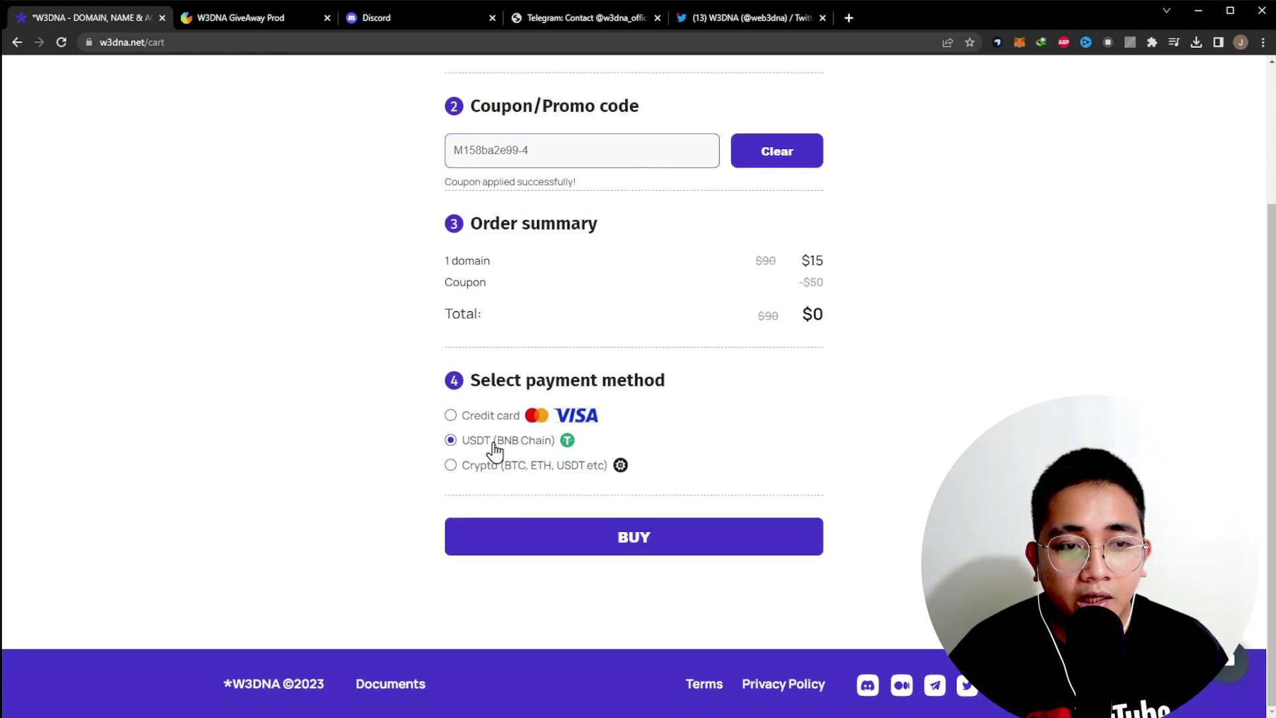
{"action": "scroll", "coordinate": [599, 399], "scroll_direction": "up", "scroll_amount": 2}
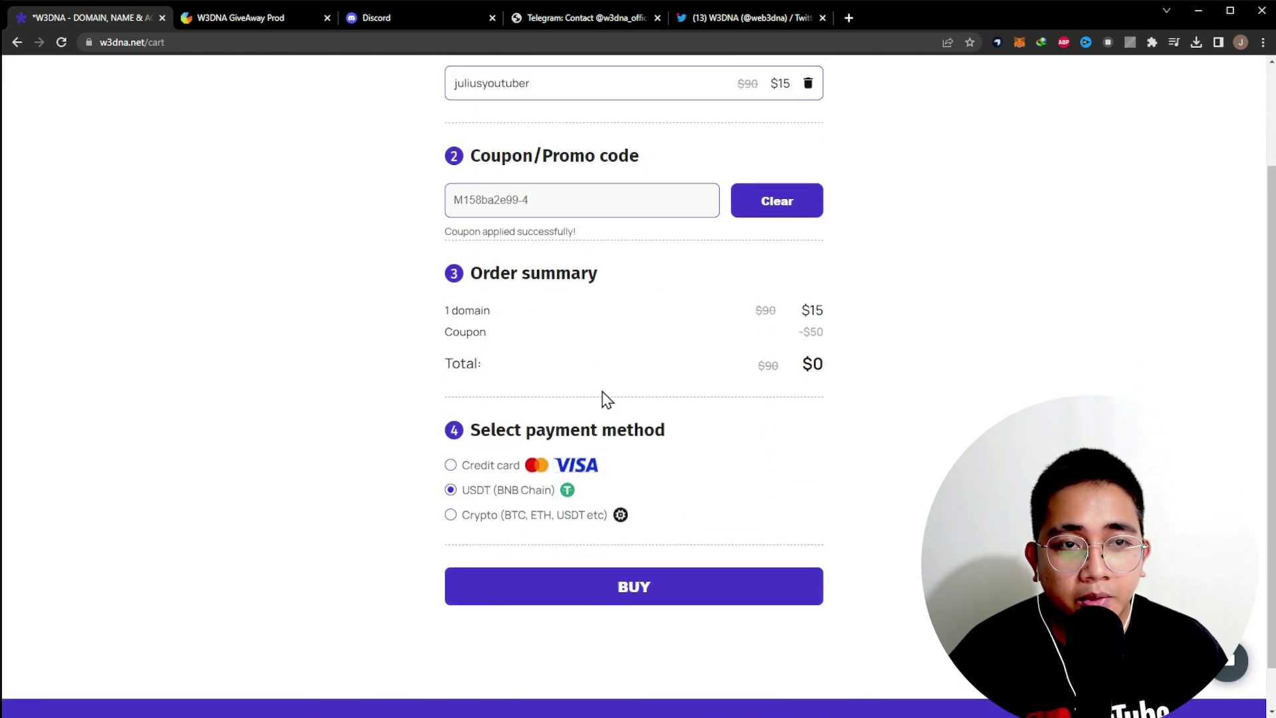
{"action": "scroll", "coordinate": [661, 587], "scroll_direction": "down", "scroll_amount": 2}
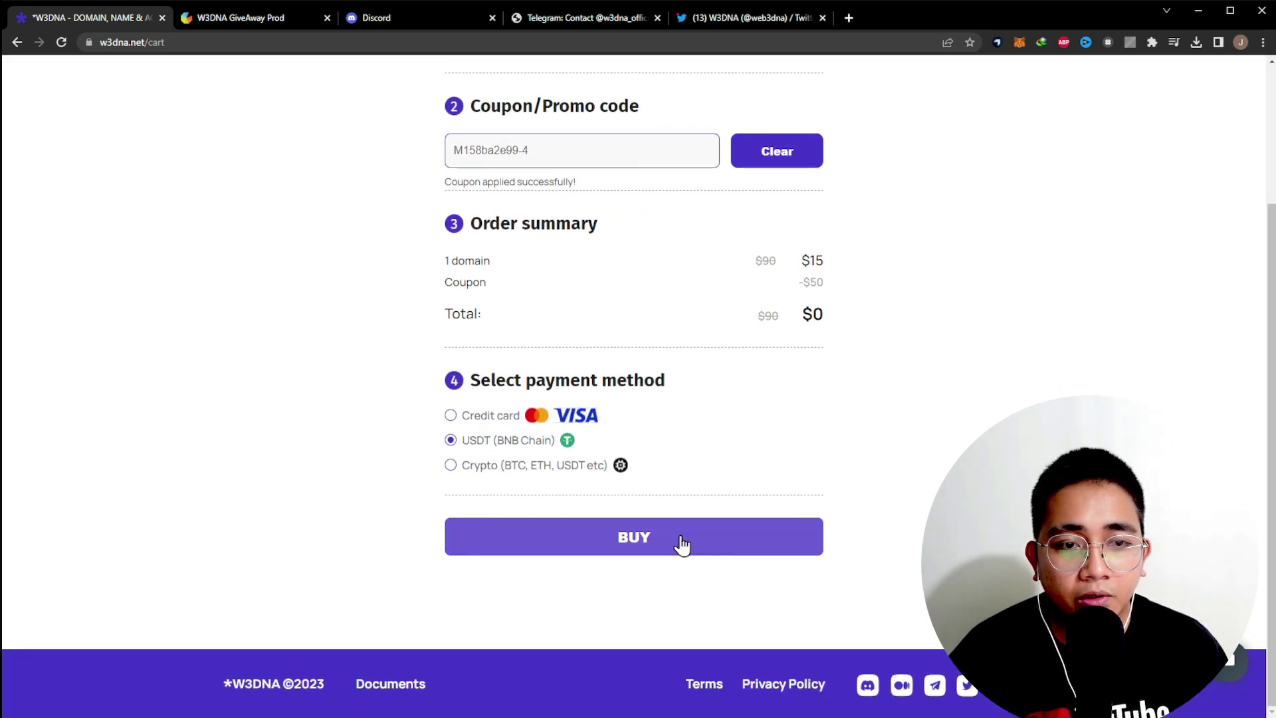
{"action": "scroll", "coordinate": [798, 299], "scroll_direction": "up", "scroll_amount": 3}
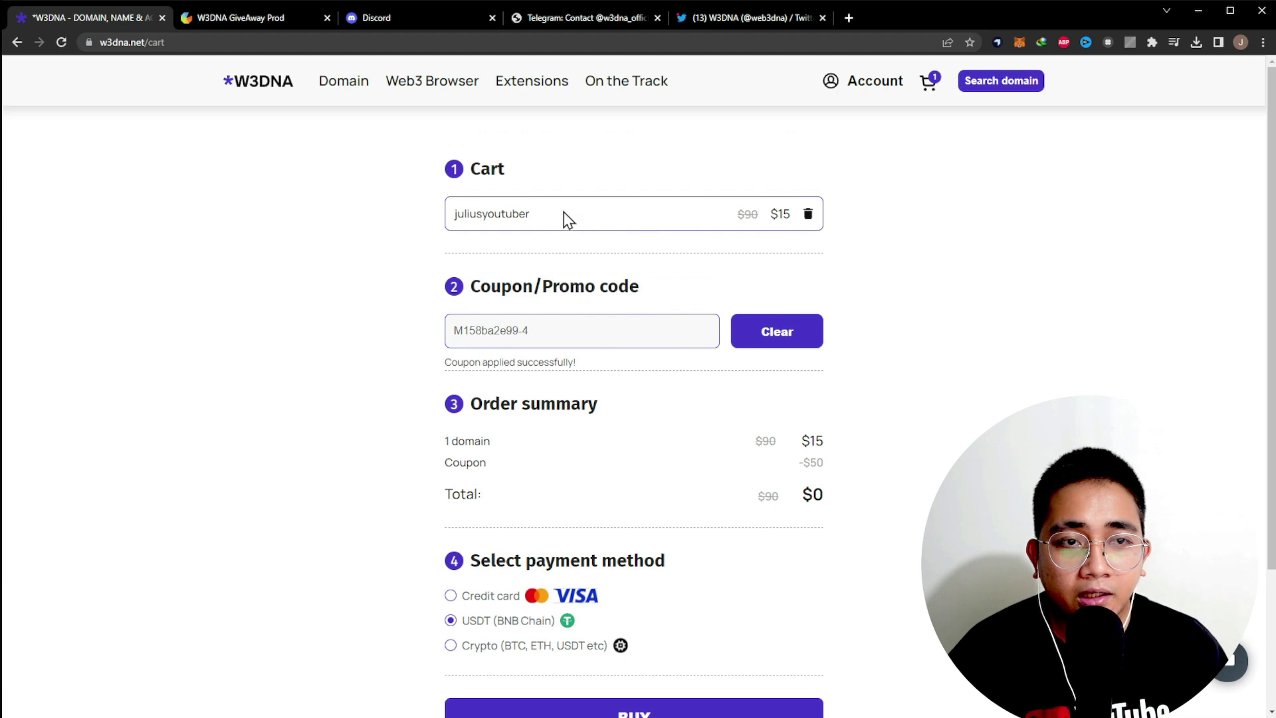
{"action": "scroll", "coordinate": [761, 480], "scroll_direction": "down", "scroll_amount": 3}
- Buy the free juliusyoutuber domain and continue from Congratulations to the account's Domains list
{"action": "left_click", "coordinate": [709, 546]}
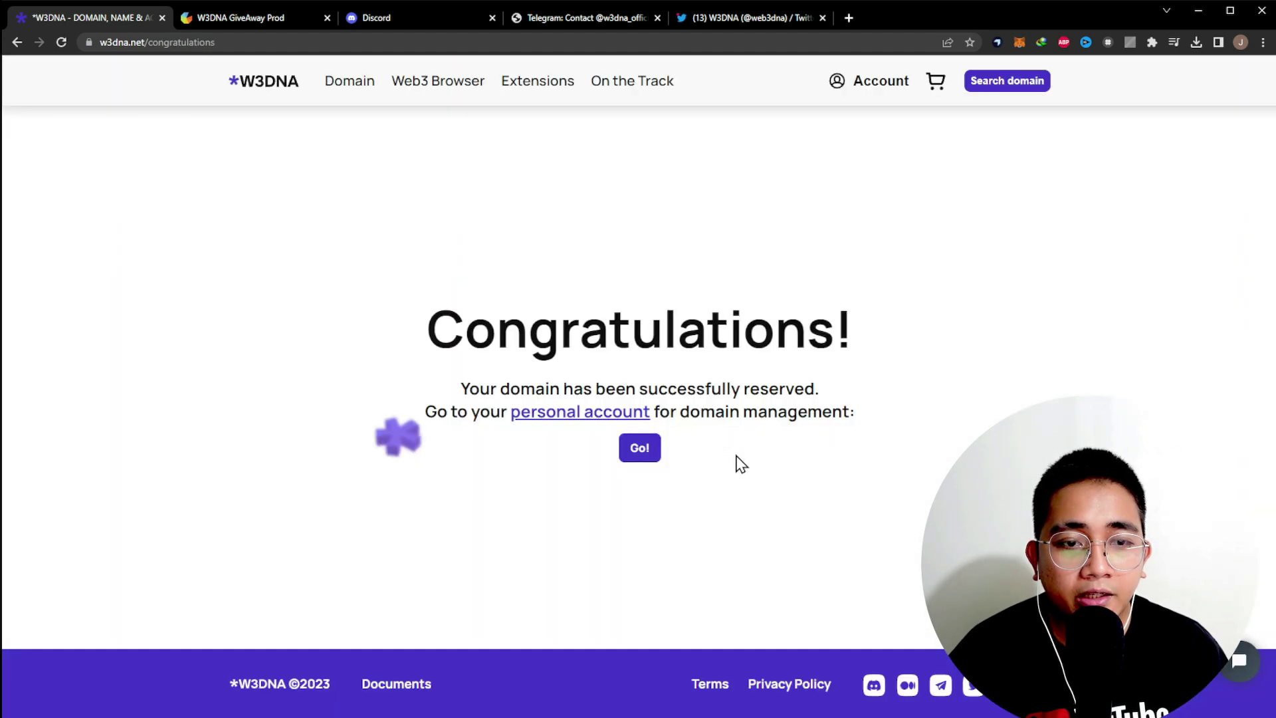
{"action": "left_click_drag", "start_coordinate": [496, 329], "coordinate": [847, 485]}
{"action": "left_click", "coordinate": [561, 442]}
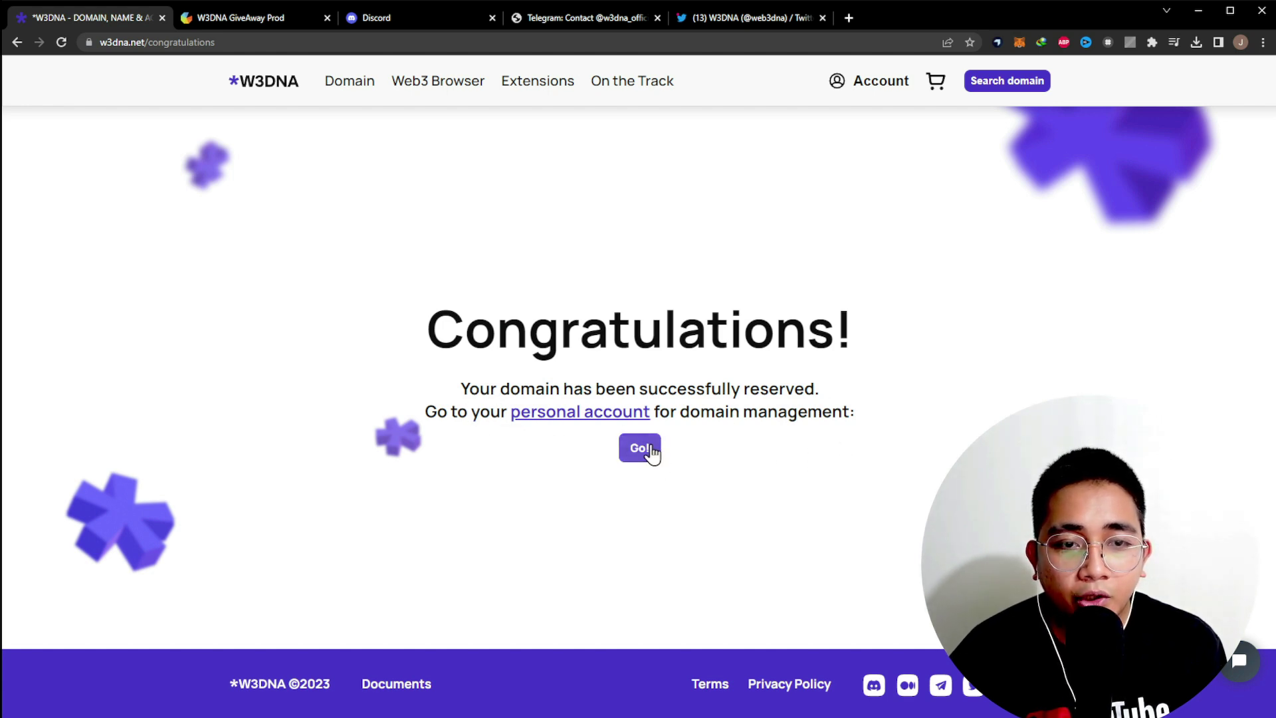
{"action": "left_click", "coordinate": [620, 419]}
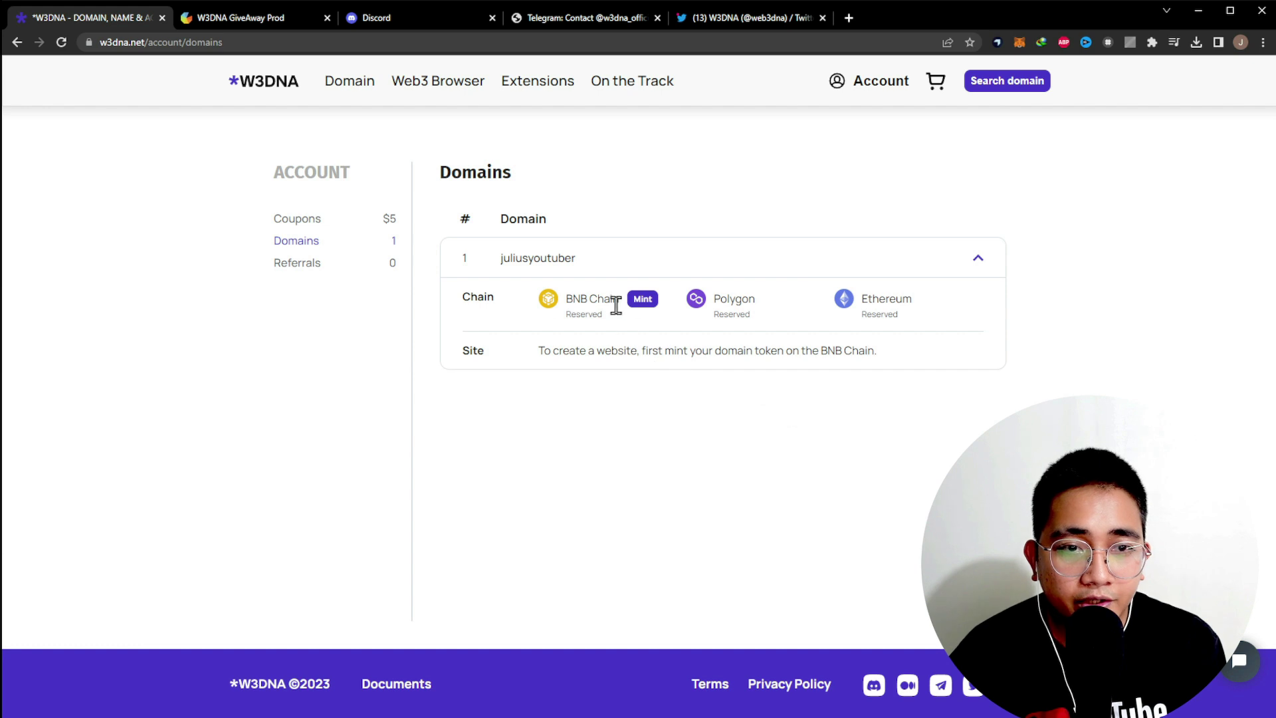
- Review the juliusyoutuber domain details and reload the domains list to refresh statuses
{"action": "left_click_drag", "start_coordinate": [532, 261], "coordinate": [678, 262]}
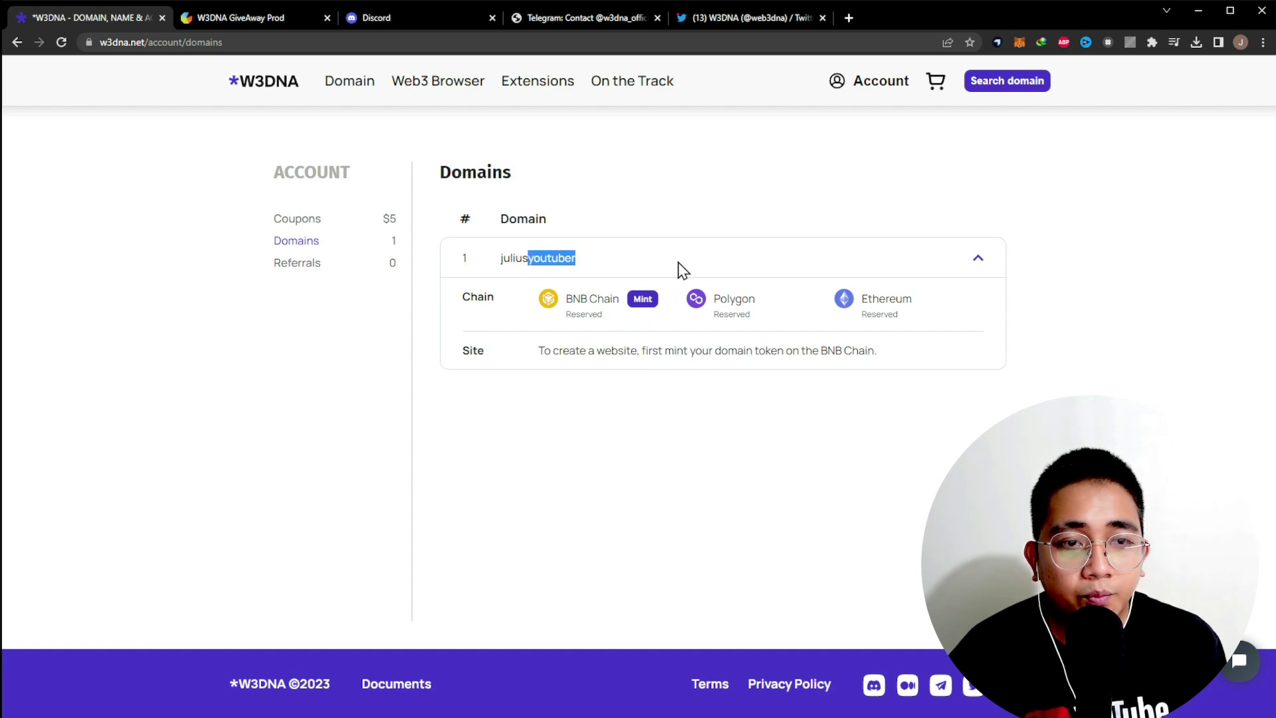
{"action": "left_click", "coordinate": [977, 262]}
{"action": "left_click", "coordinate": [977, 266]}
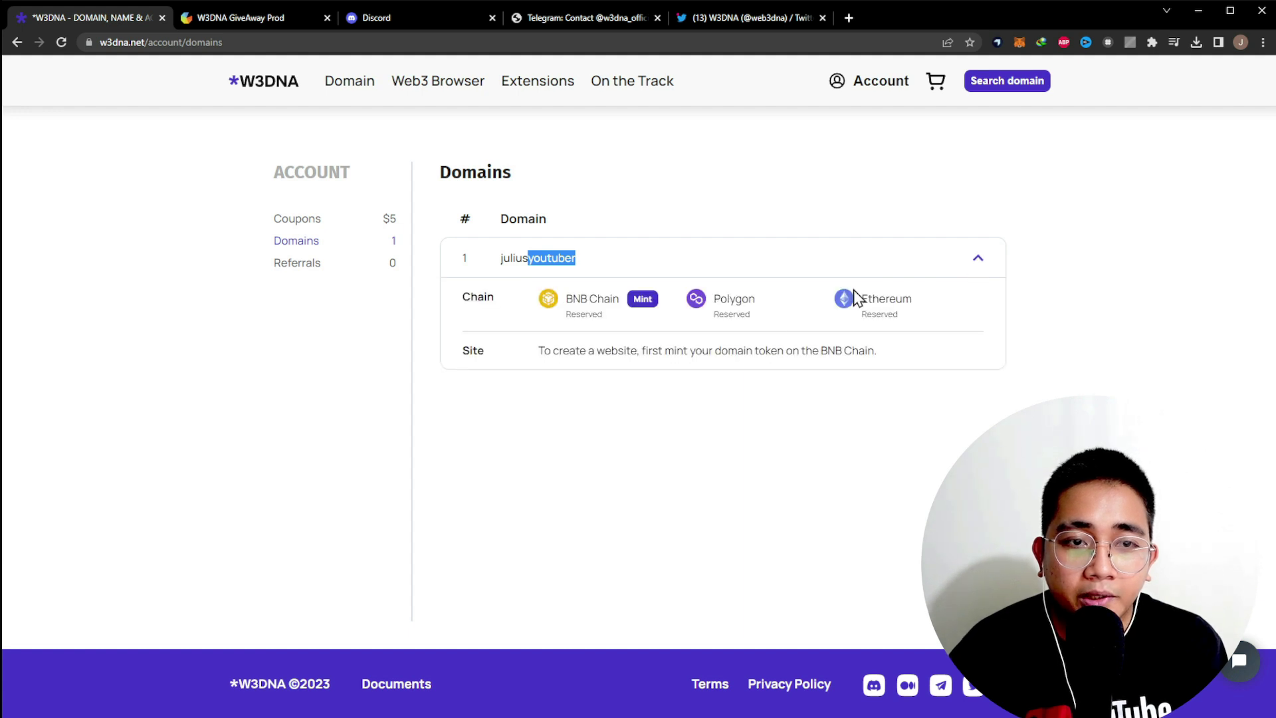
{"action": "left_click", "coordinate": [667, 350]}
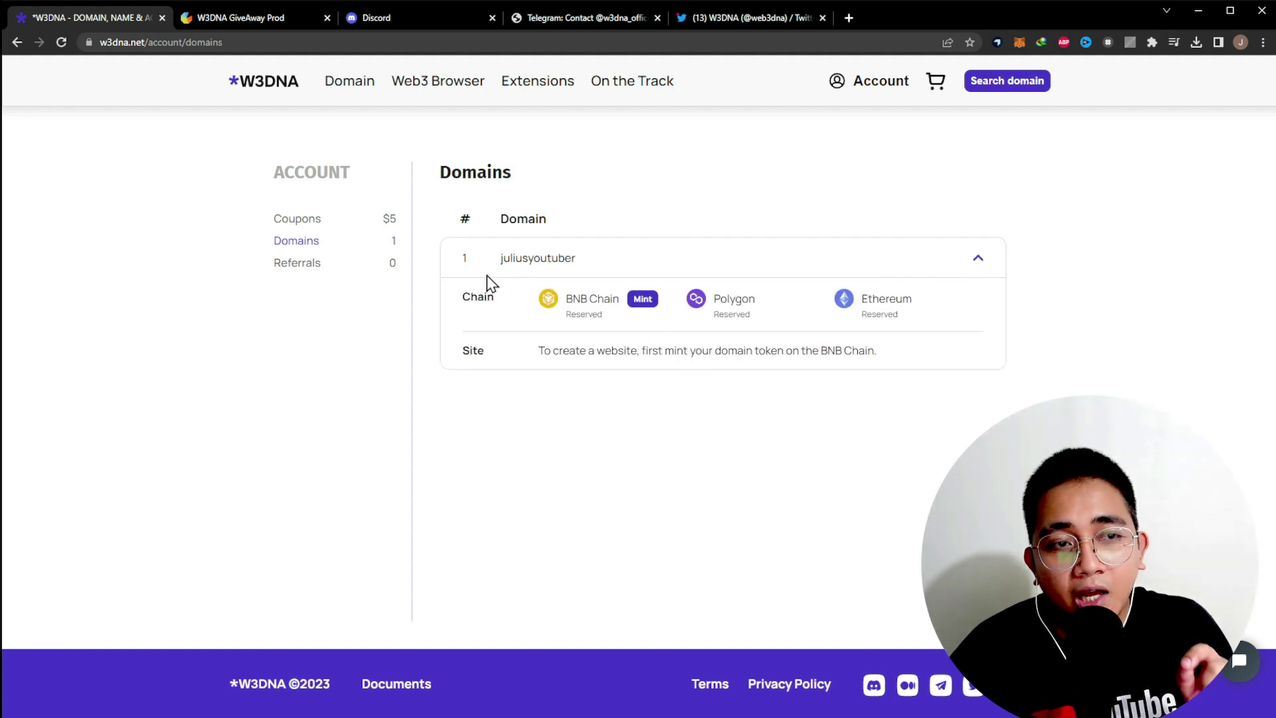
{"action": "left_click", "coordinate": [347, 243]}
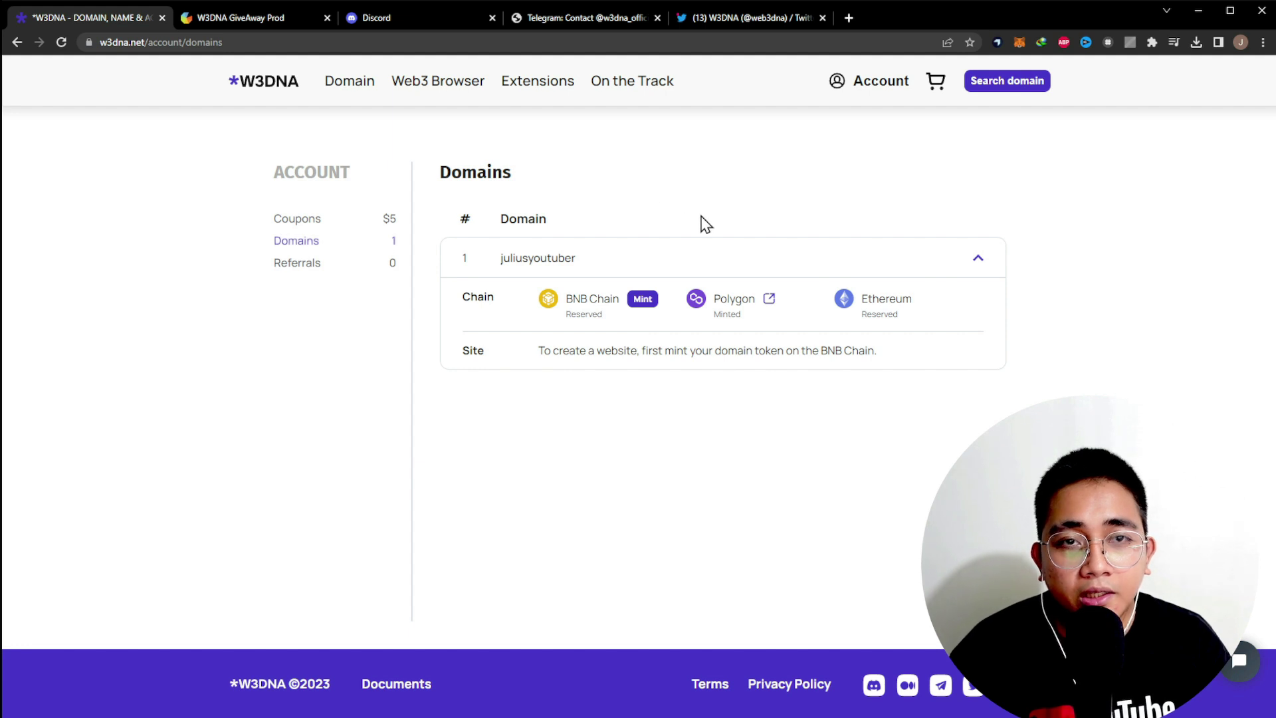
{"action": "left_click_drag", "start_coordinate": [524, 268], "coordinate": [760, 270]}
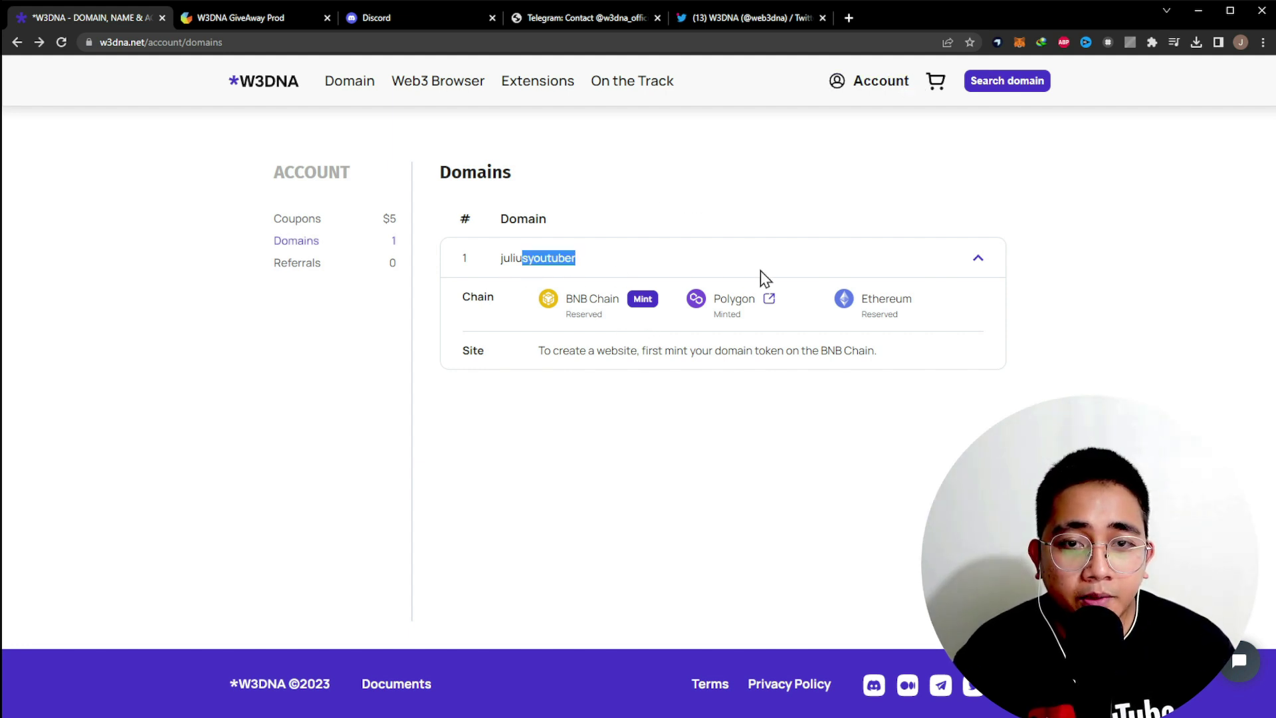
{"action": "left_click", "coordinate": [518, 308]}
- Check the BNB Chain and Ethereum statuses, then mint the domain on BNB Chain
{"action": "left_click_drag", "start_coordinate": [572, 303], "coordinate": [747, 320]}
{"action": "left_click", "coordinate": [672, 330]}
{"action": "left_click", "coordinate": [758, 326]}
{"action": "left_click_drag", "start_coordinate": [860, 297], "coordinate": [943, 327]}
{"action": "left_click", "coordinate": [884, 377]}
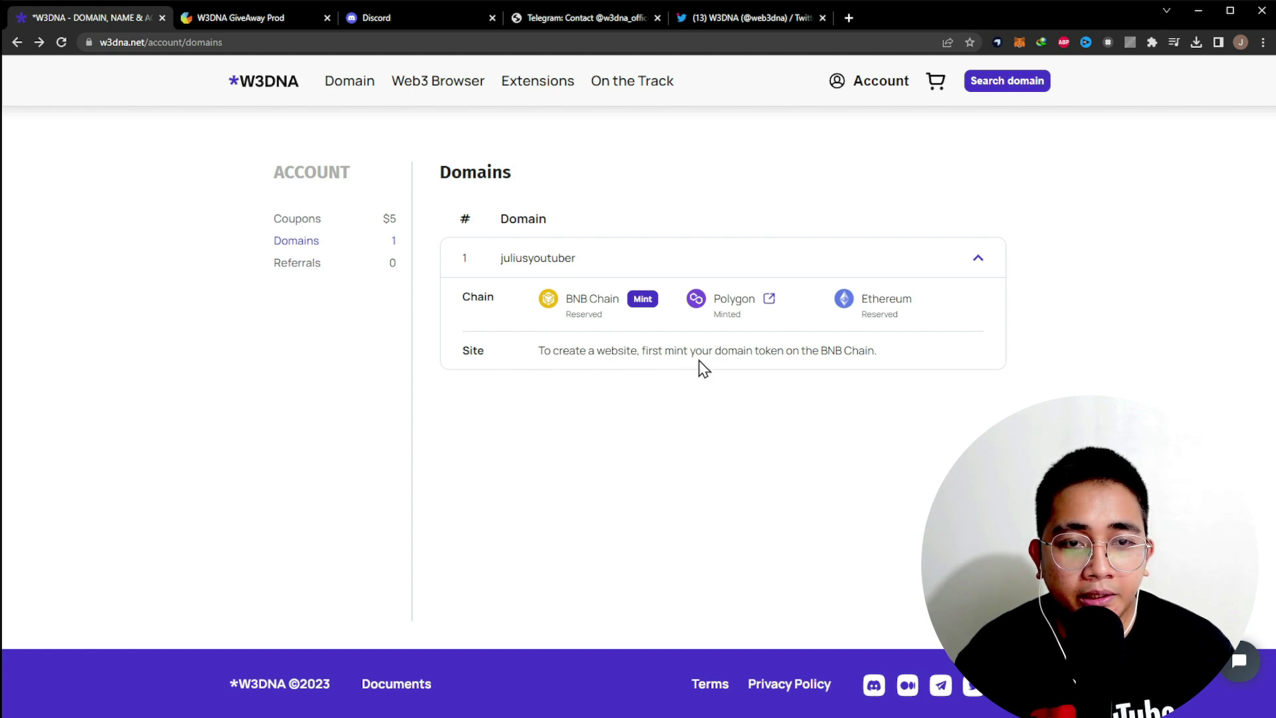
{"action": "left_click_drag", "start_coordinate": [814, 352], "coordinate": [897, 357]}
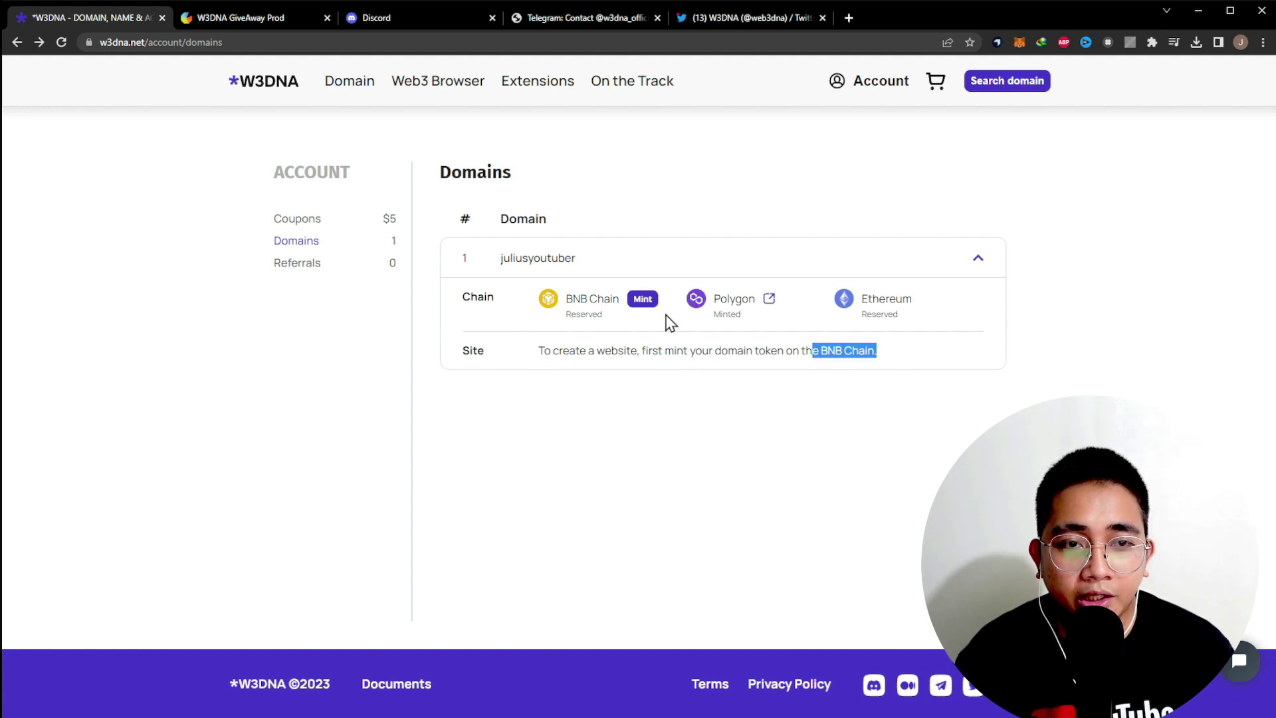
{"action": "left_click", "coordinate": [642, 300]}
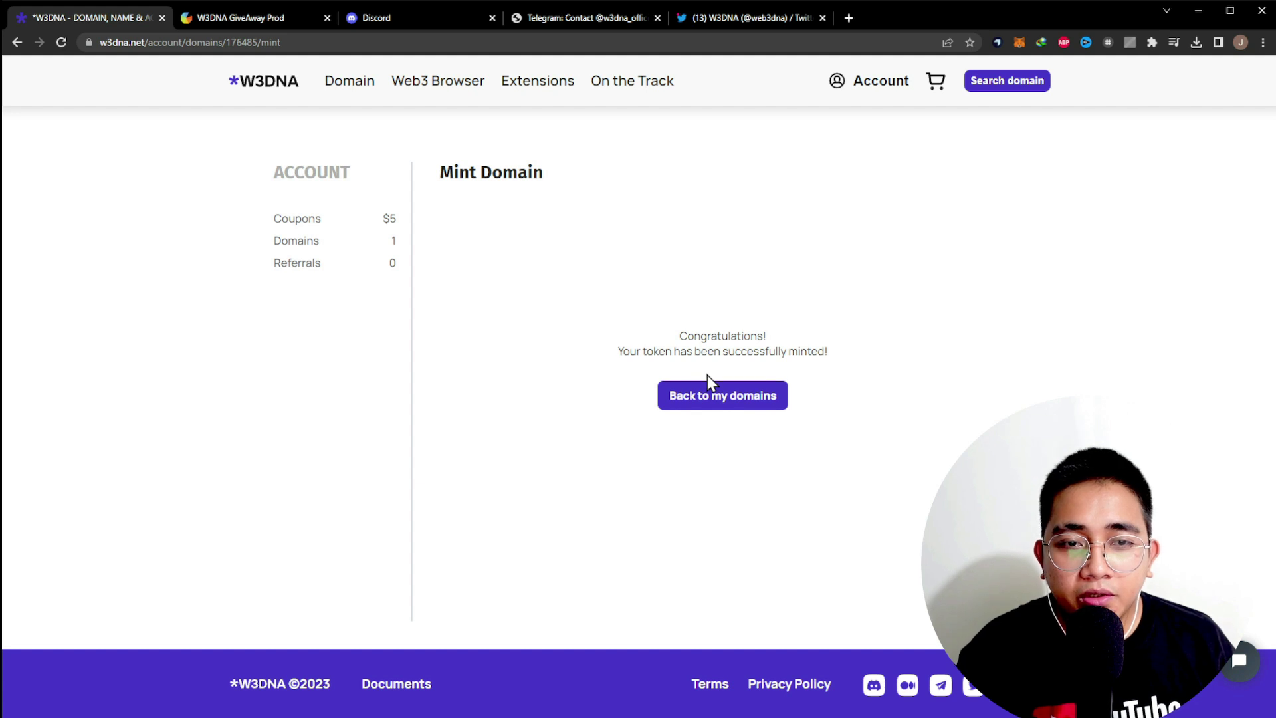
- Return to My domains and open the Profile site template for juliusyoutuber
{"action": "left_click", "coordinate": [728, 402]}
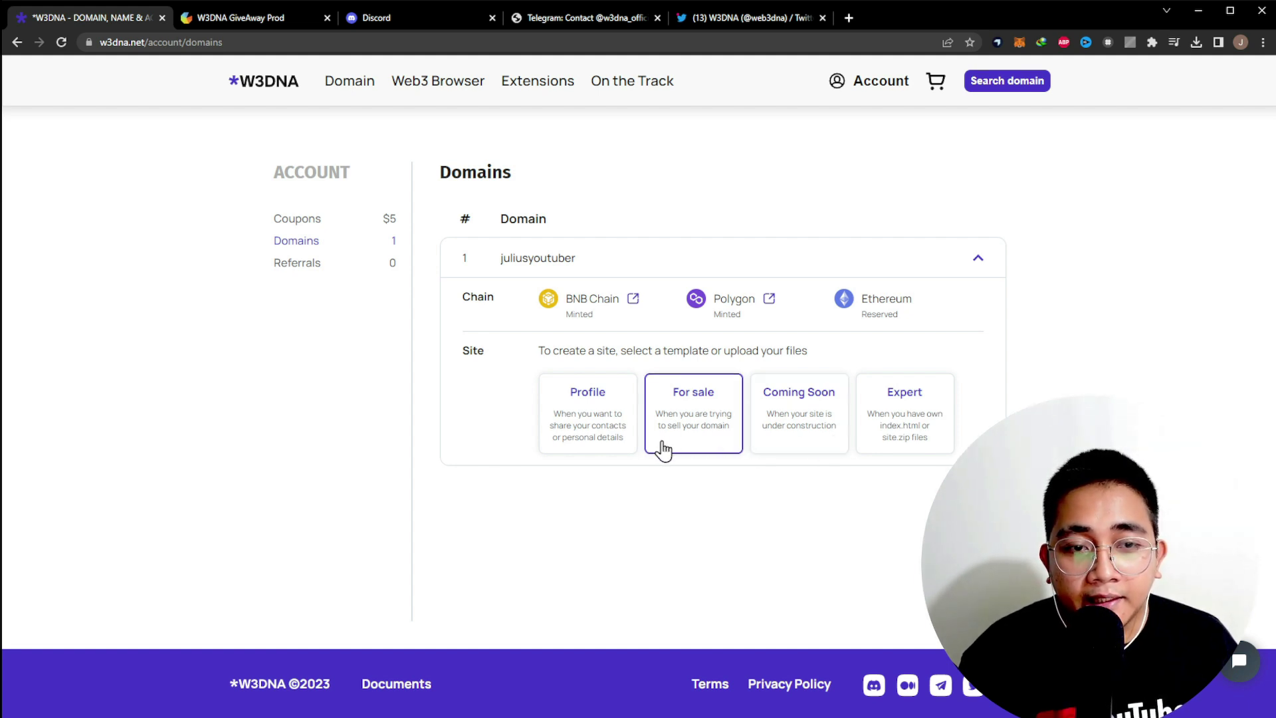
{"action": "left_click", "coordinate": [598, 437]}
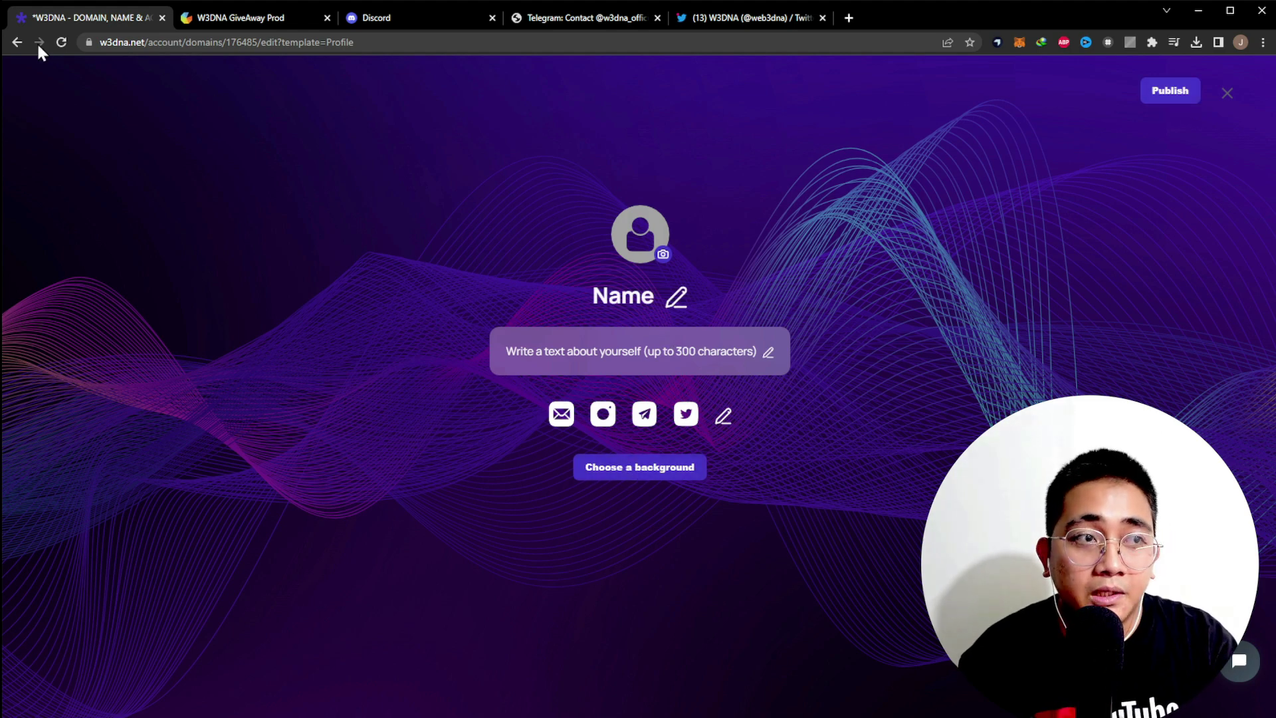
- Leave the Profile editor, preview the For sale template, then go back to the domains list
{"action": "left_click", "coordinate": [17, 42]}
{"action": "left_click", "coordinate": [695, 421]}
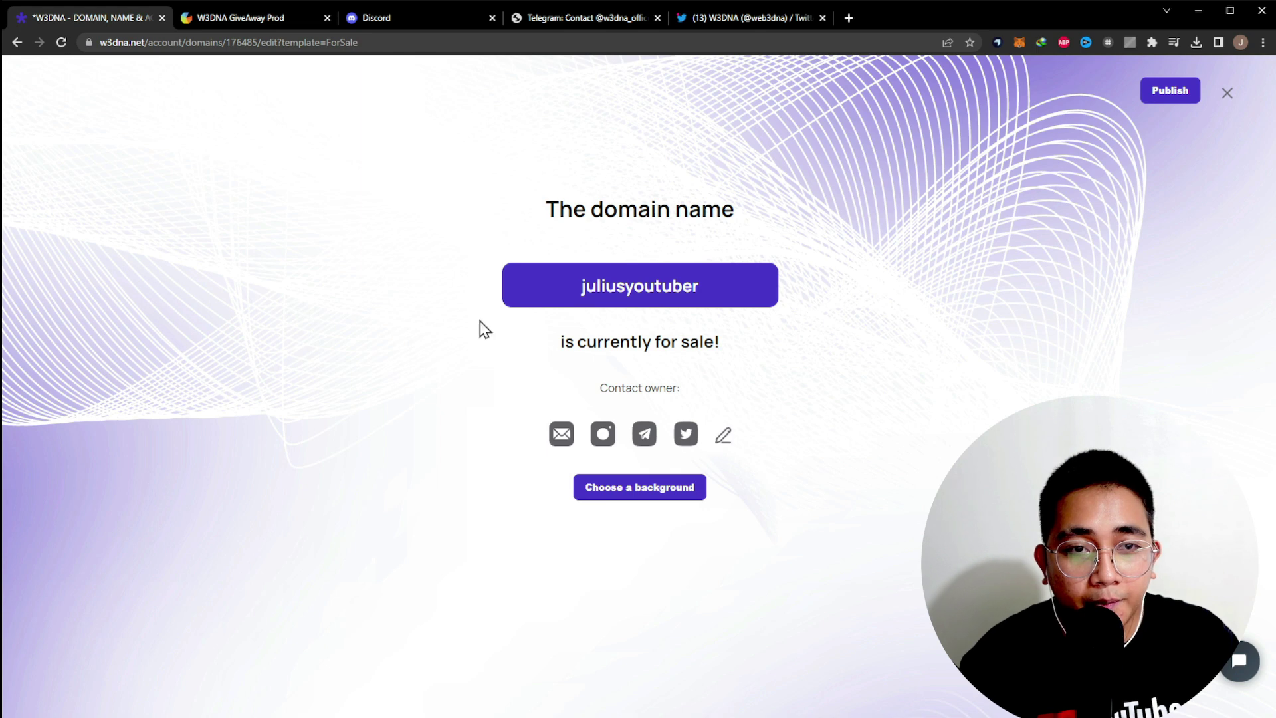
{"action": "left_click", "coordinate": [18, 43]}
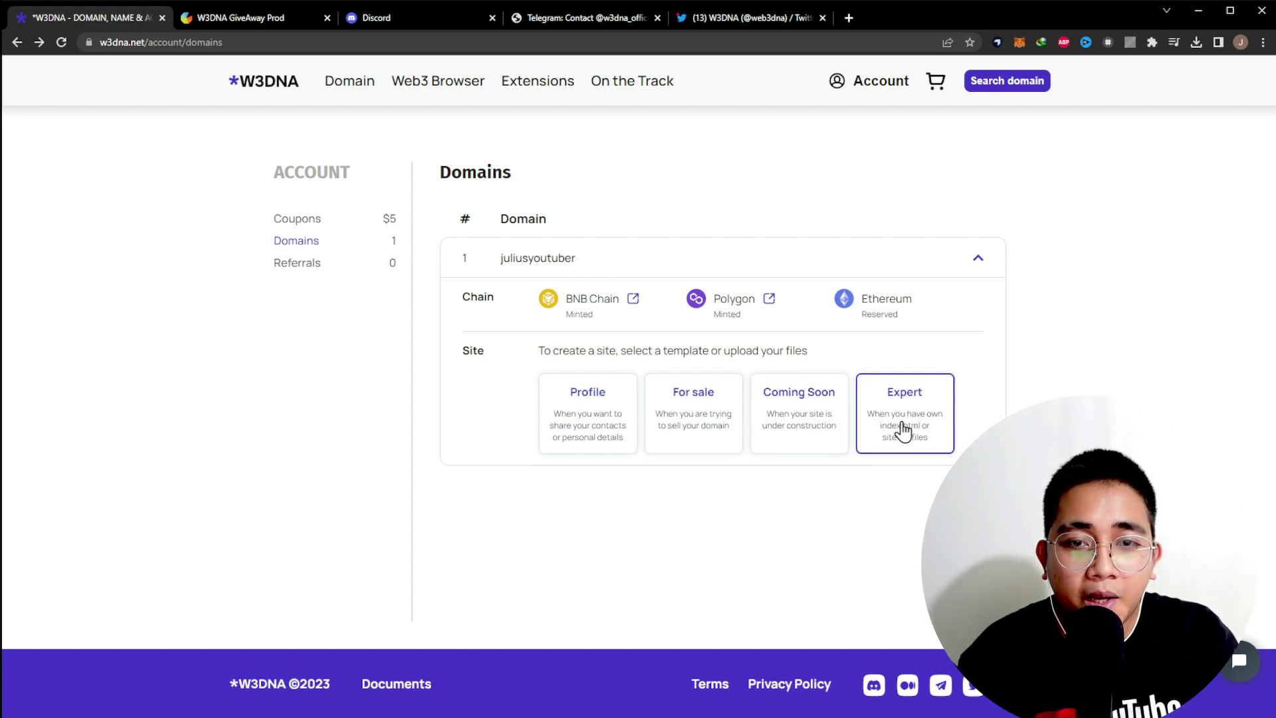
- View the Expert upload-own-files option, then check the Coupons list showing $5 remaining
{"action": "left_click", "coordinate": [904, 431]}
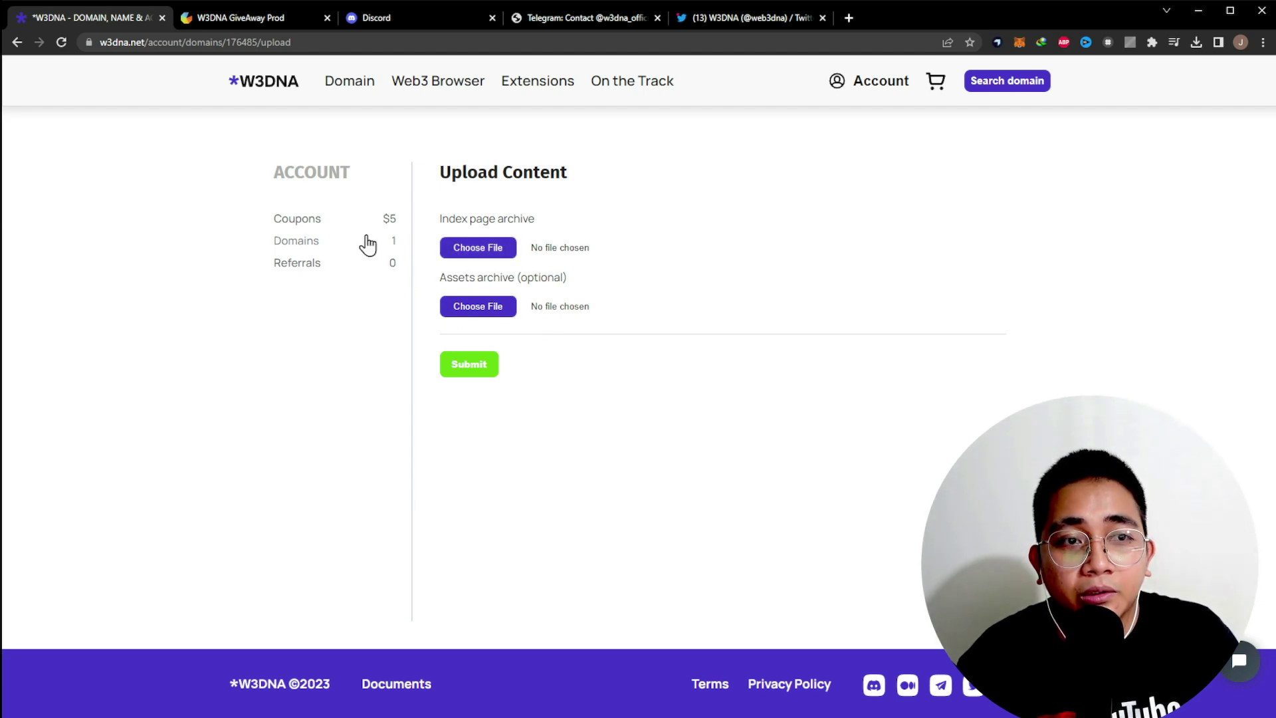
{"action": "left_click", "coordinate": [333, 224]}
{"action": "scroll", "coordinate": [917, 384], "scroll_direction": "down", "scroll_amount": 4}
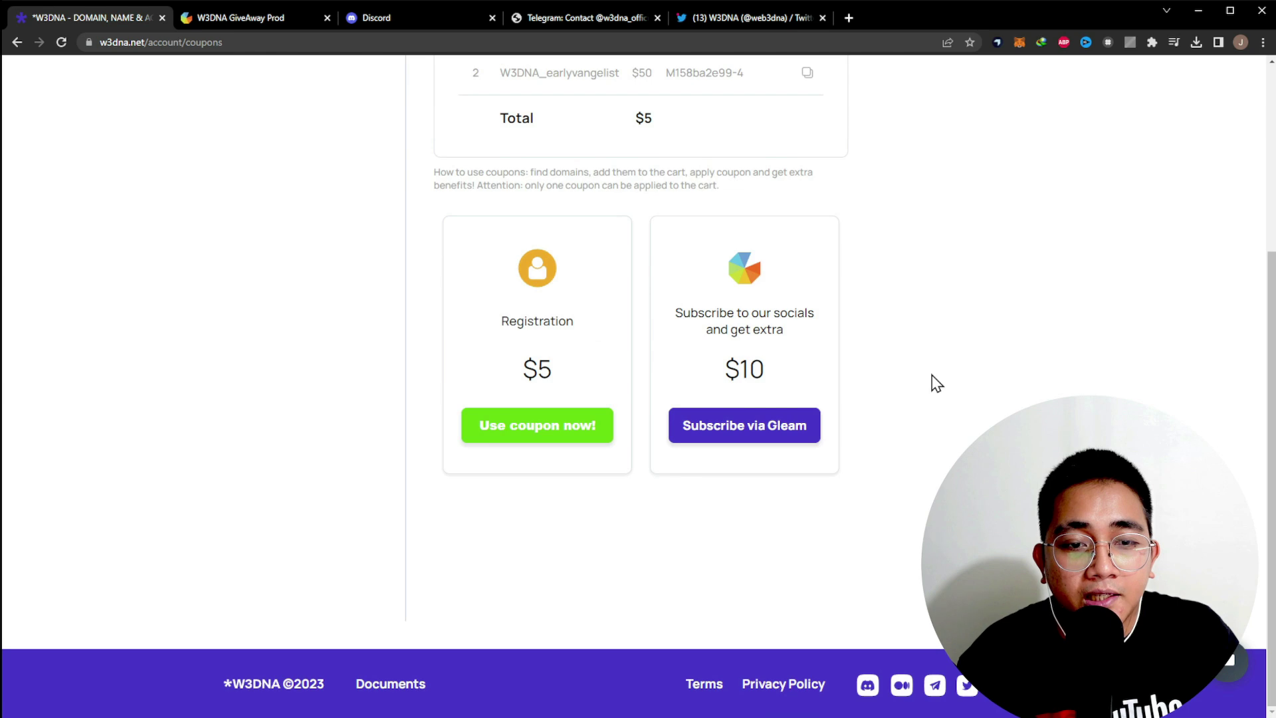
{"action": "scroll", "coordinate": [936, 384], "scroll_direction": "up", "scroll_amount": 4}
{"action": "scroll", "coordinate": [936, 384], "scroll_direction": "down", "scroll_amount": 4}
{"action": "scroll", "coordinate": [936, 385], "scroll_direction": "up", "scroll_amount": 4}
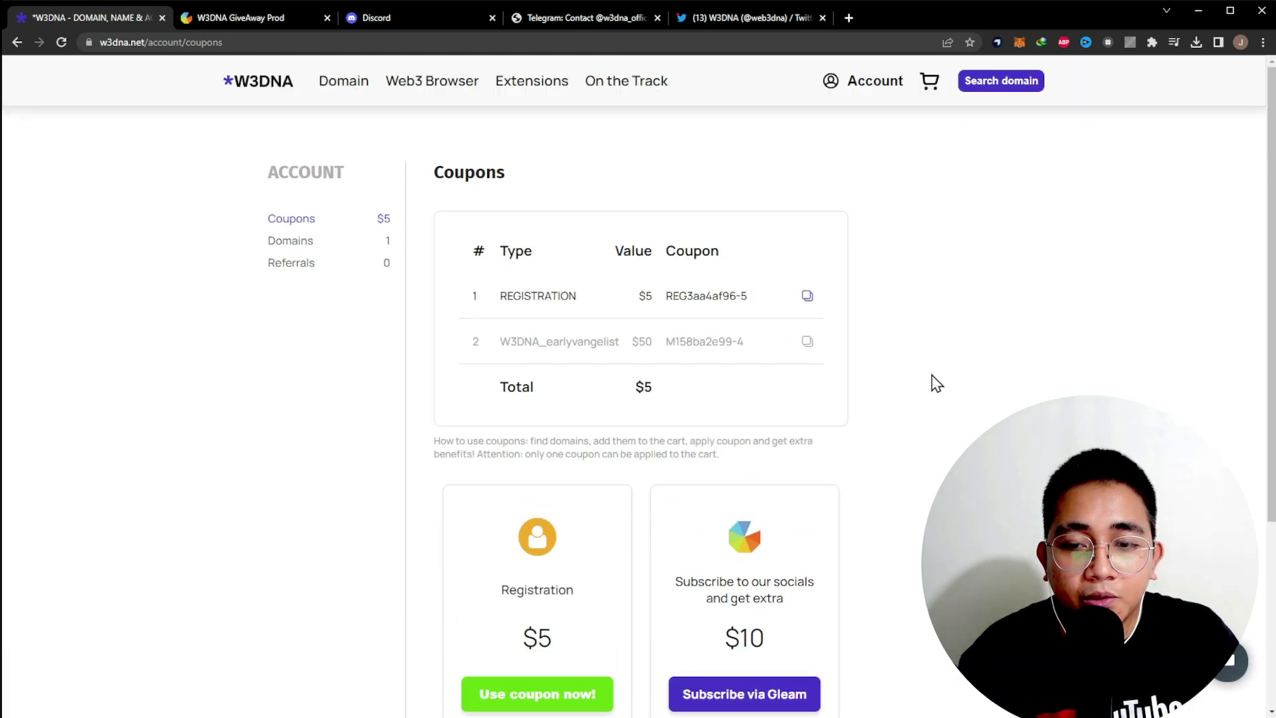